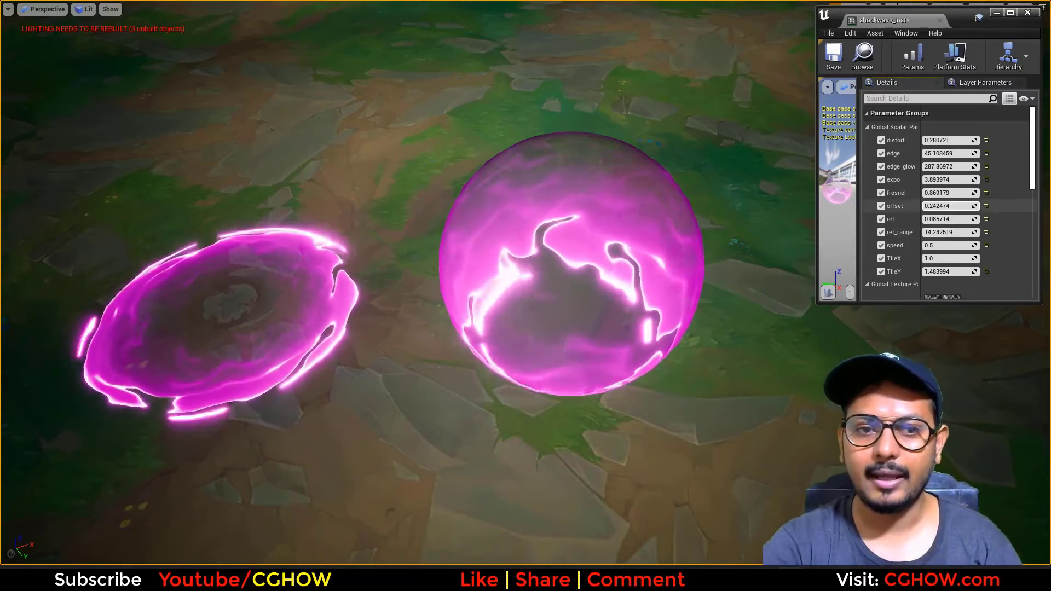
Step: Try the shockwave material instance's offset at about 0.33 and at about 0.27
mouse_move(947, 205)
left_mouse_down()
mouse_move(929, 206)
mouse_move(971, 206)
mouse_move(957, 206)
left_mouse_up()
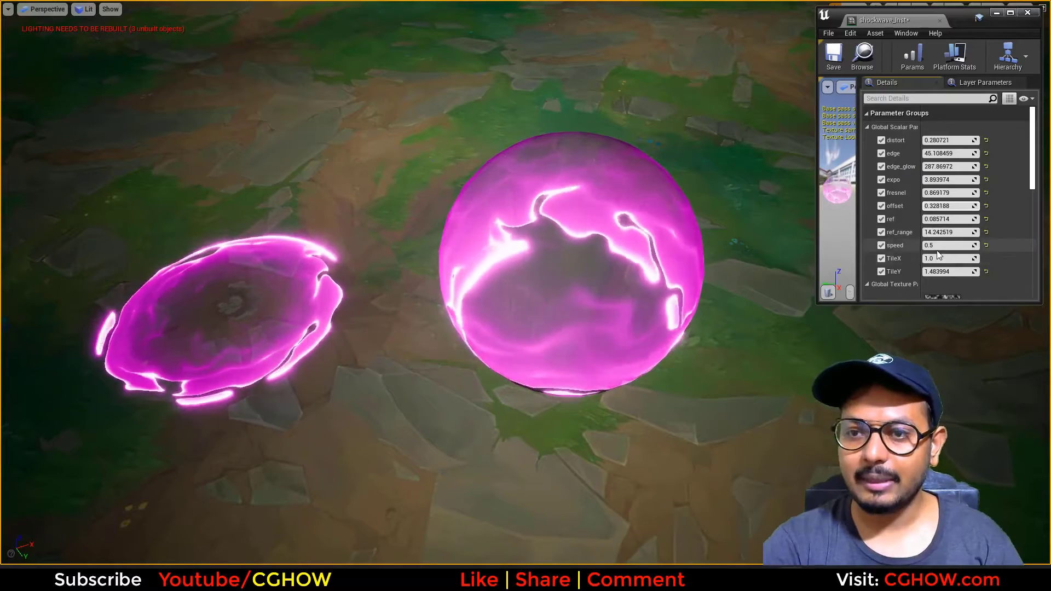
mouse_move(947, 206)
left_mouse_down()
mouse_move(980, 206)
mouse_move(923, 206)
mouse_move(941, 206)
left_mouse_up()
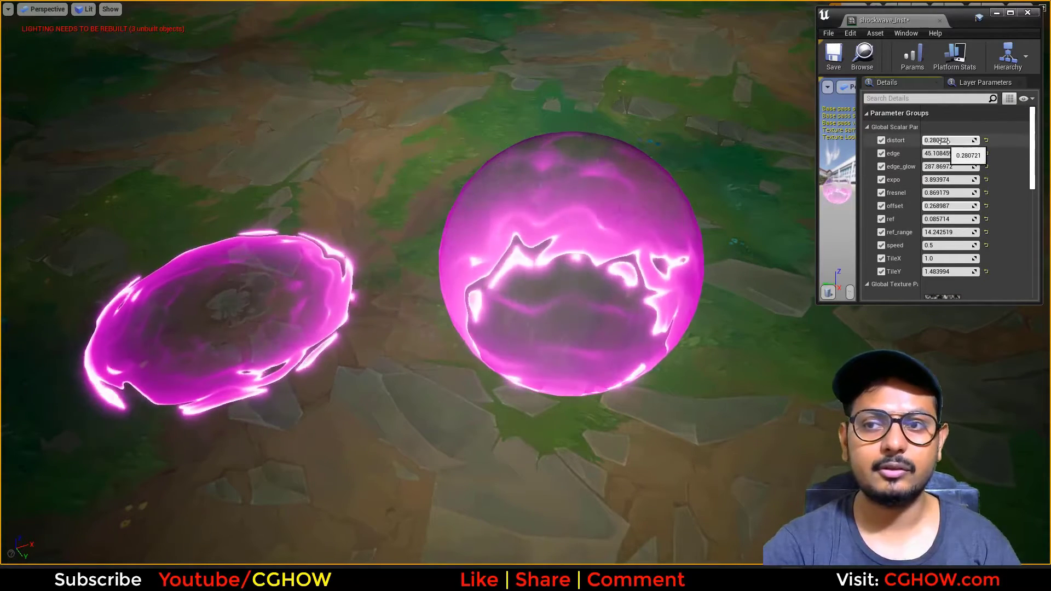
Step: Test distort at about 1.79 and at 0, settle it at about 0.25, and lower the offset to about 0.09
left_click_drag(945, 140, 958, 140)
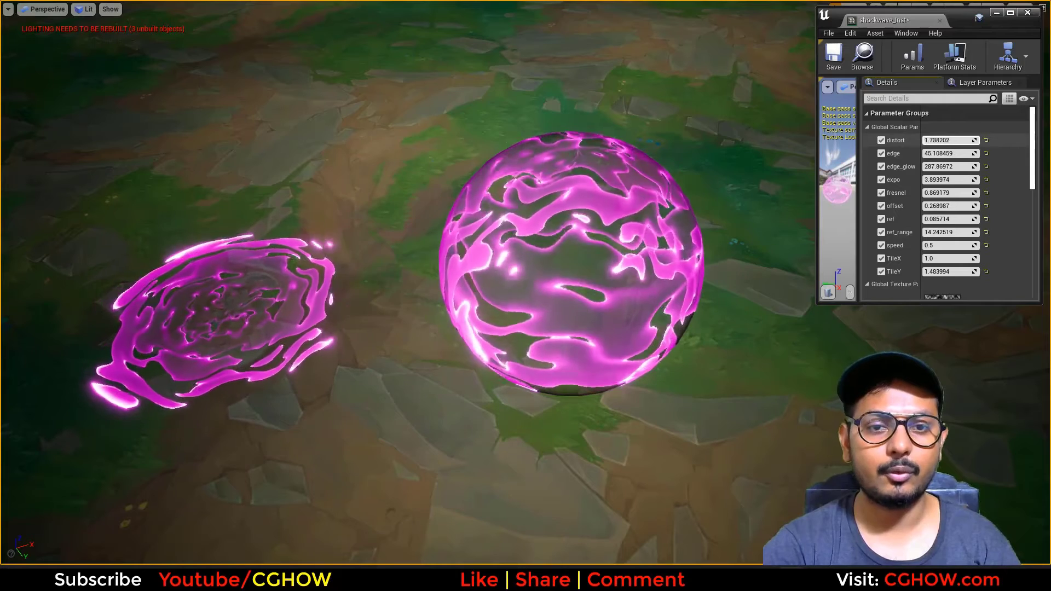
left_click(947, 140)
type("0")
key("Return")
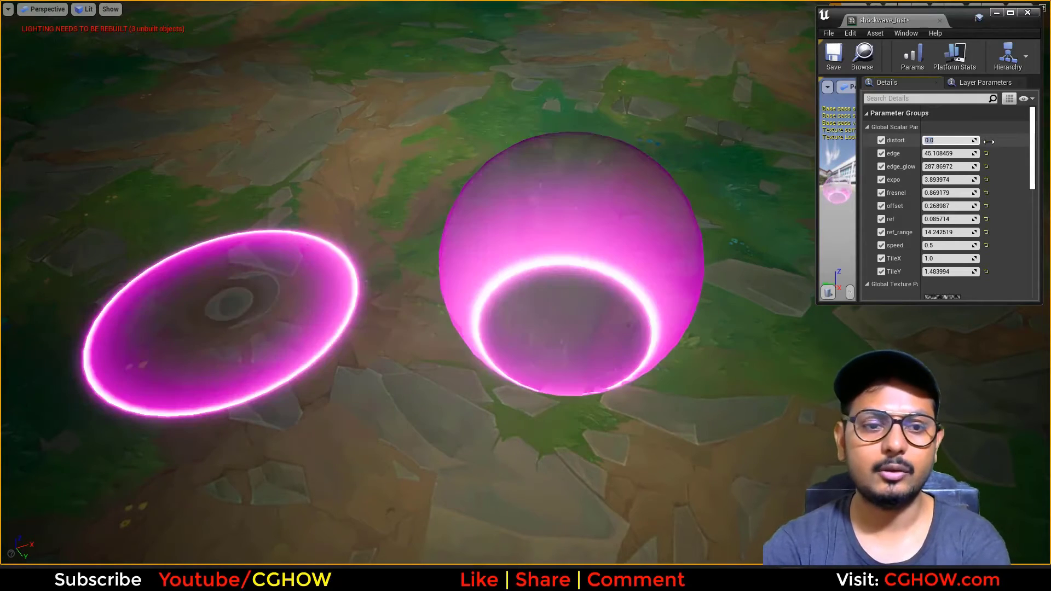
mouse_move(942, 206)
left_mouse_down()
mouse_move(924, 205)
mouse_move(954, 206)
mouse_move(943, 206)
left_mouse_up()
left_click_drag(939, 140, 945, 140)
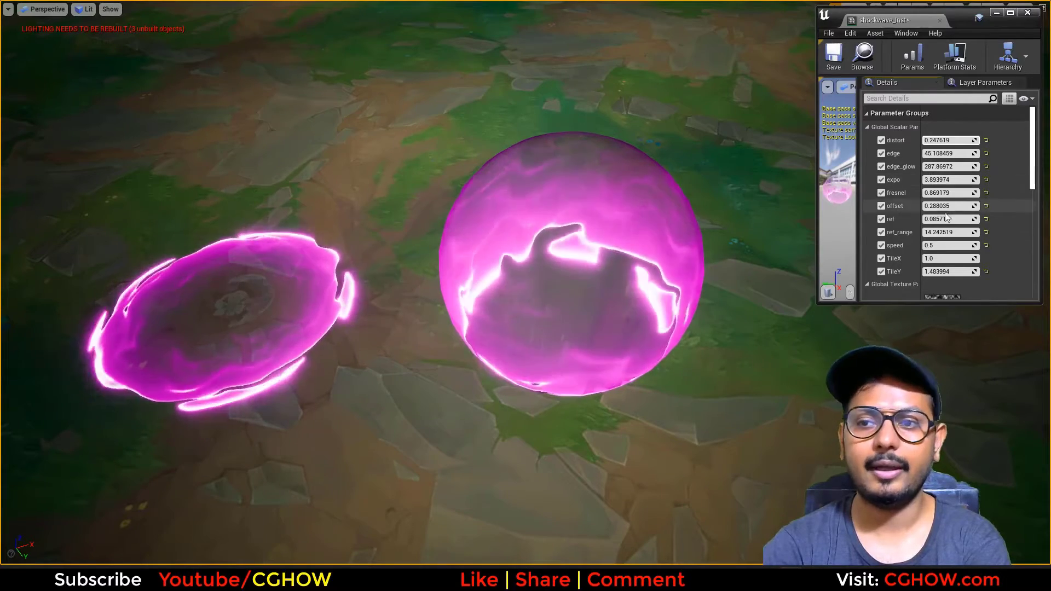
mouse_move(961, 206)
left_mouse_down()
mouse_move(974, 206)
mouse_move(925, 206)
mouse_move(947, 206)
left_mouse_up()
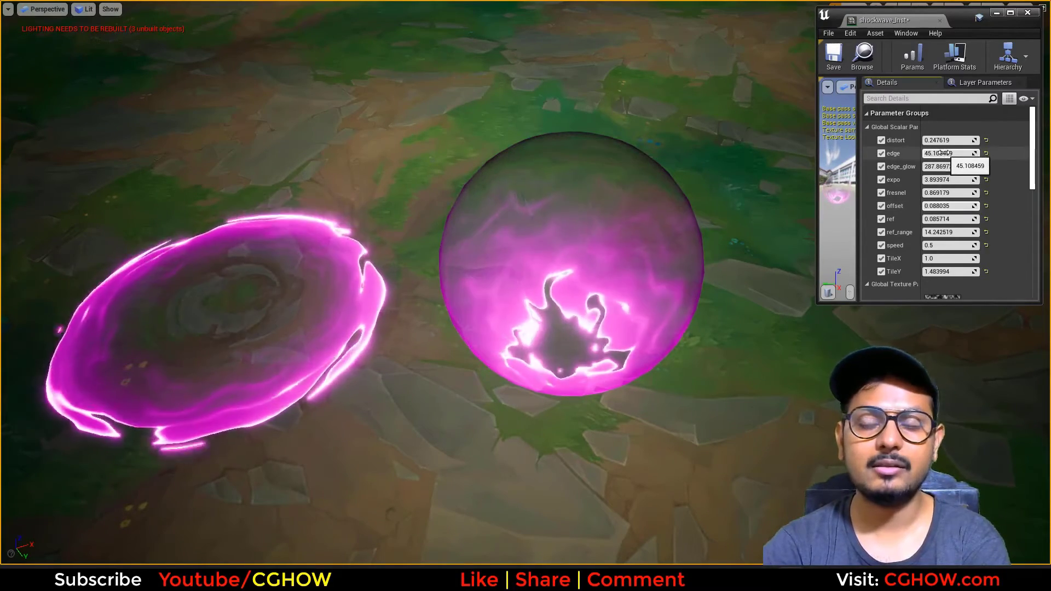
Step: Test lower edge and edge_glow values, and set edge to 45 and edge_glow to 290
mouse_move(946, 153)
left_mouse_down()
mouse_move(969, 154)
mouse_move(934, 153)
left_mouse_up()
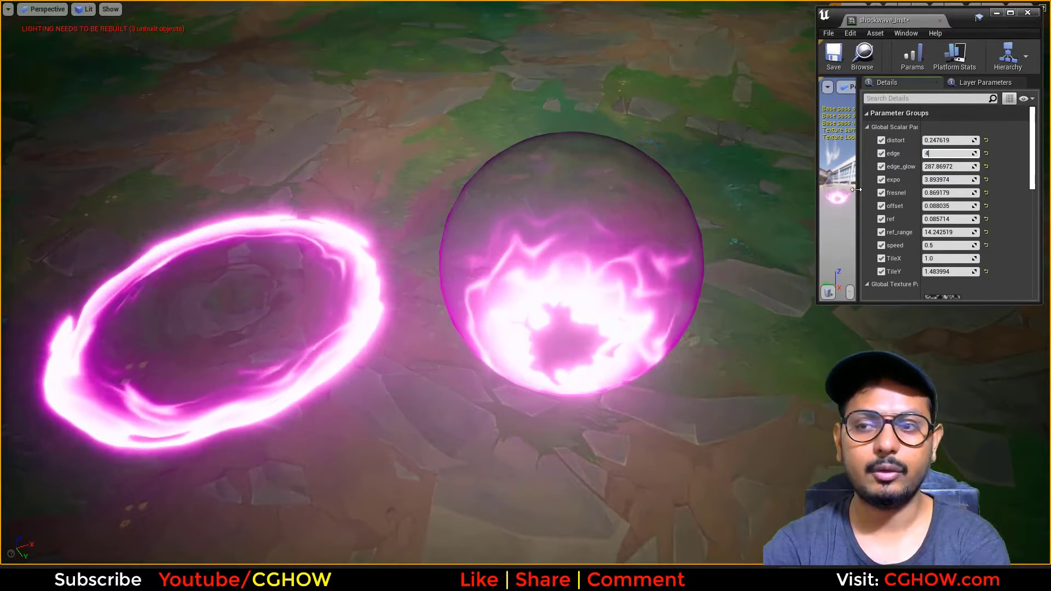
key("Return")
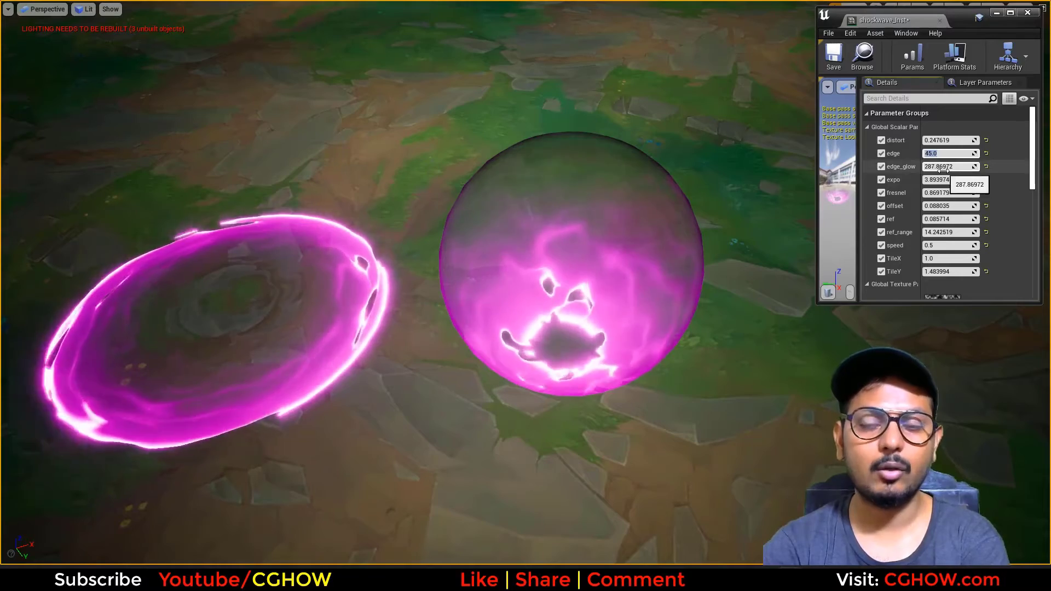
mouse_move(942, 166)
left_mouse_down()
mouse_move(986, 167)
mouse_move(943, 167)
left_mouse_up()
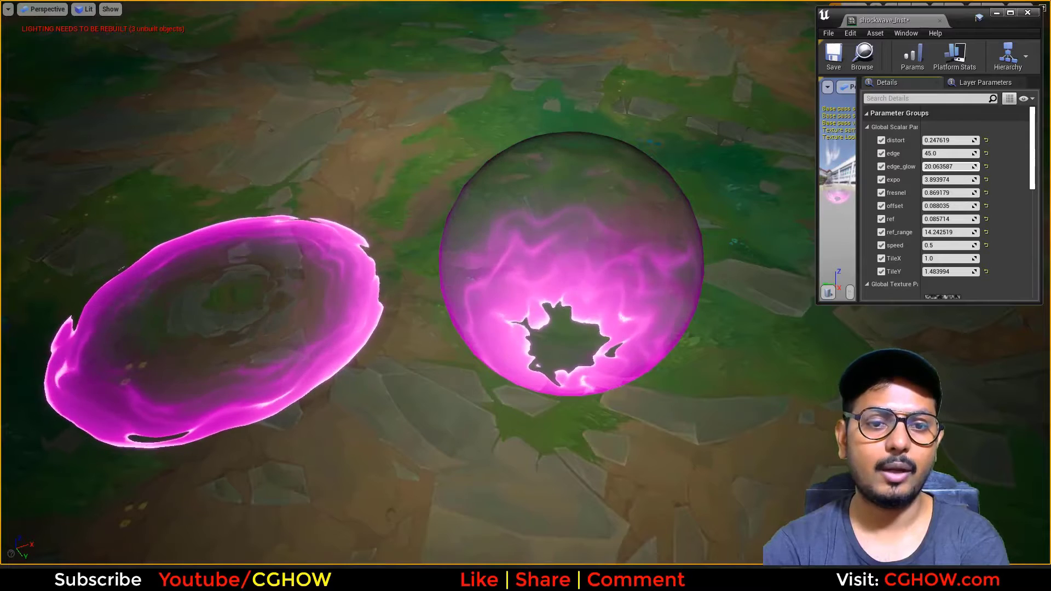
left_click(940, 167)
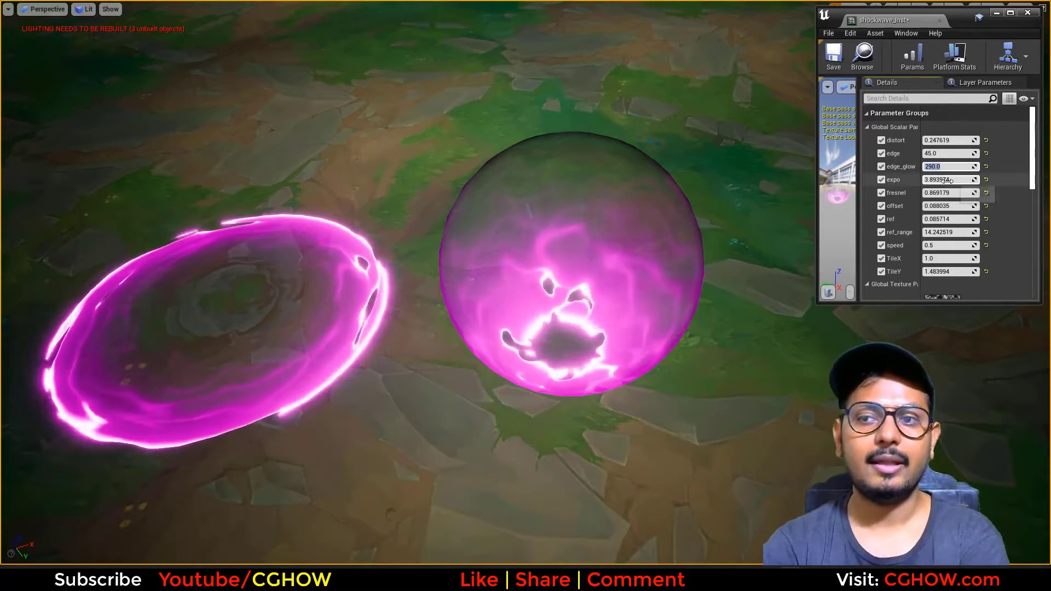
key("Return")
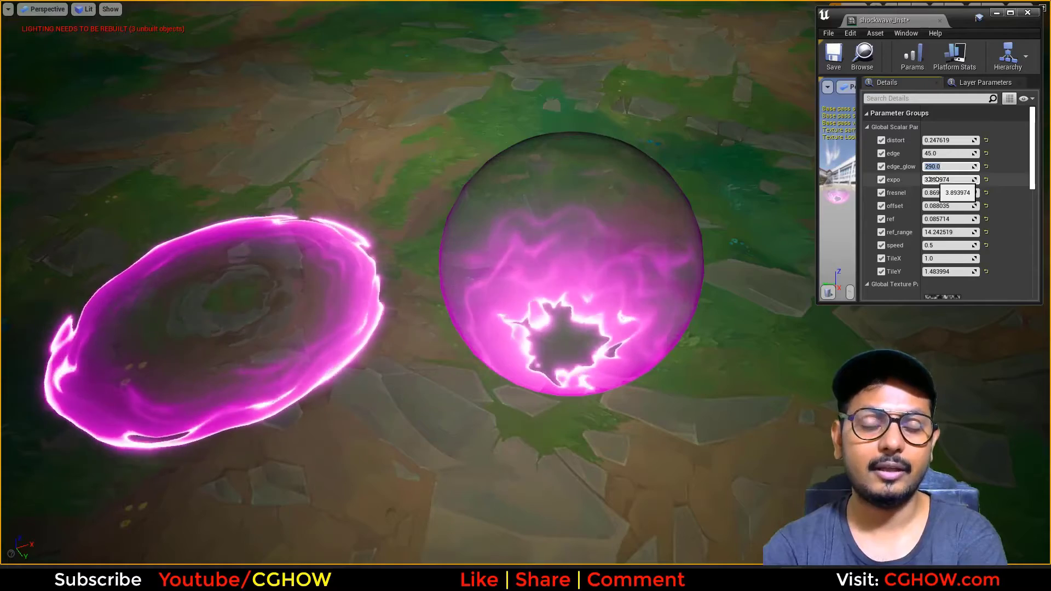
Step: Preview expo at about 14 across different offsets, and set expo to 3.8
left_click_drag(934, 180, 966, 180)
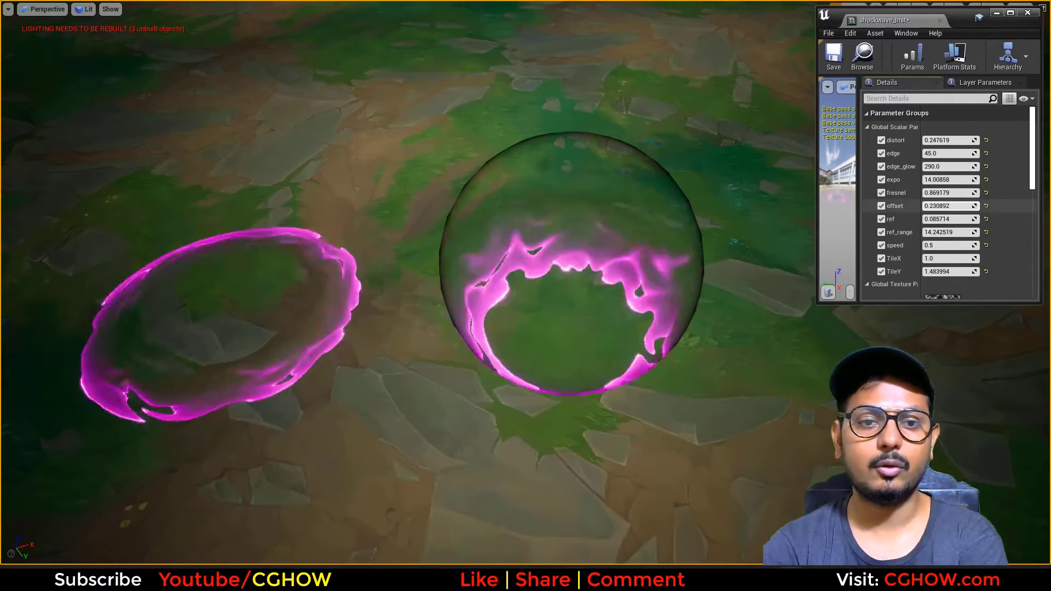
left_click_drag(953, 206, 931, 206)
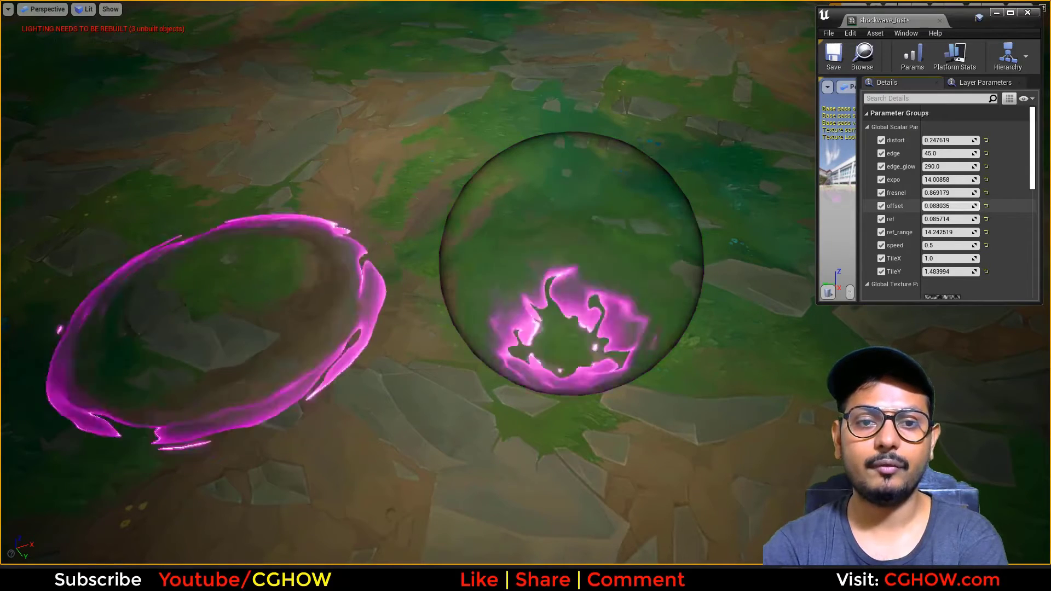
left_click(949, 179)
key("Return")
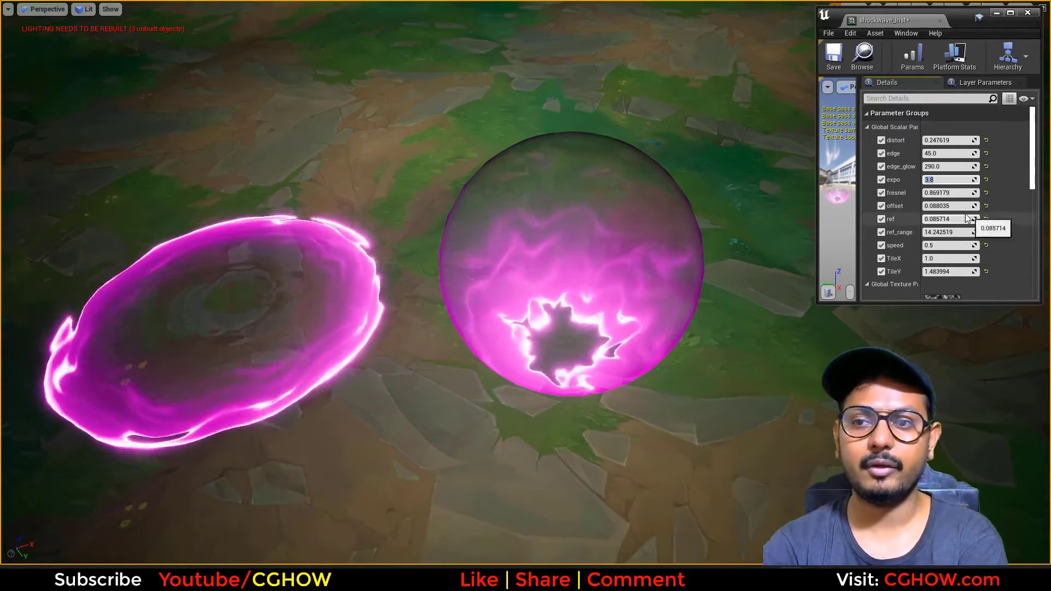
Step: Test fresnel from about -0.9 to 1, leave it at about 0.88, and bring the offset to about 0
mouse_move(938, 191)
left_mouse_down()
mouse_move(1024, 195)
mouse_move(930, 193)
left_mouse_up()
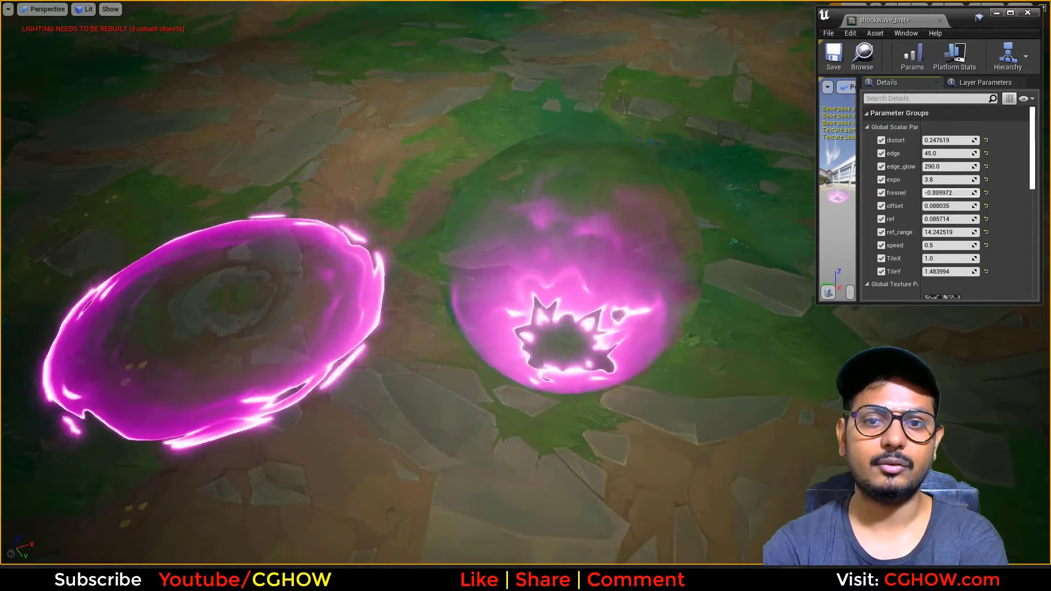
left_click_drag(931, 194, 952, 194)
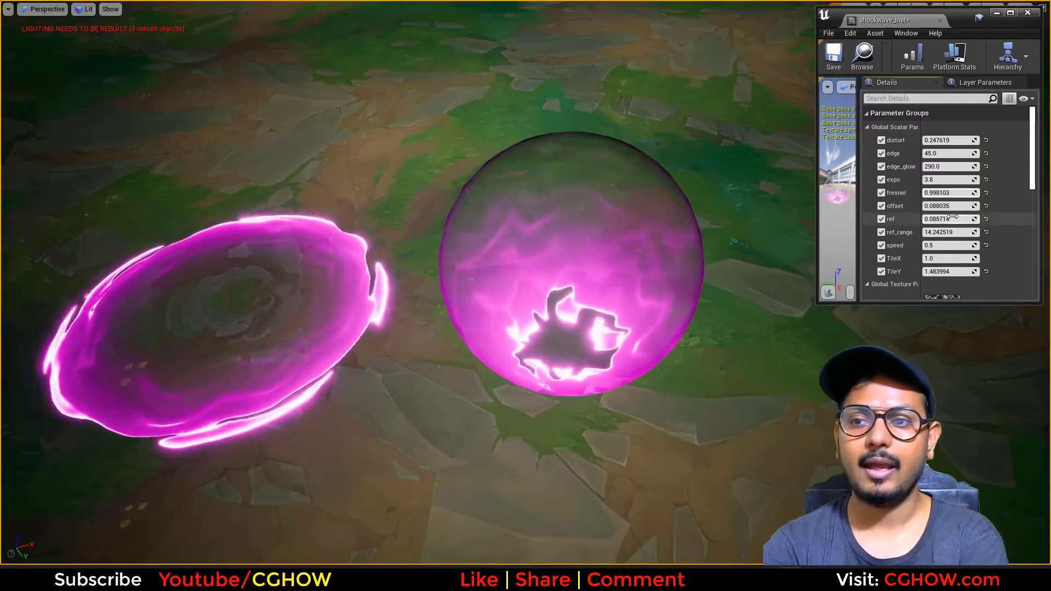
mouse_move(947, 206)
left_mouse_down()
mouse_move(963, 206)
mouse_move(953, 206)
left_mouse_up()
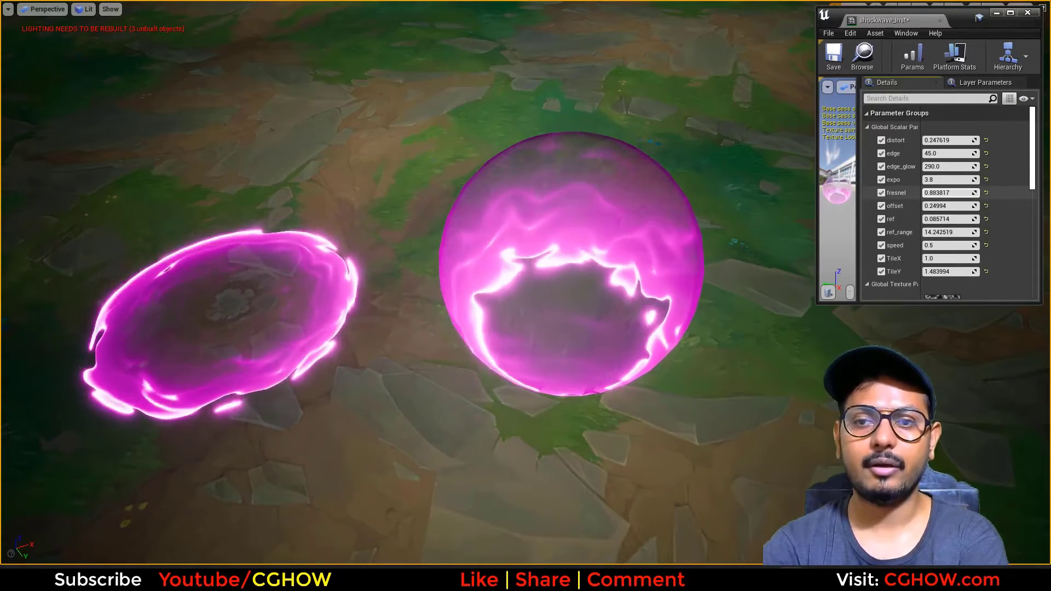
left_click_drag(950, 206, 933, 206)
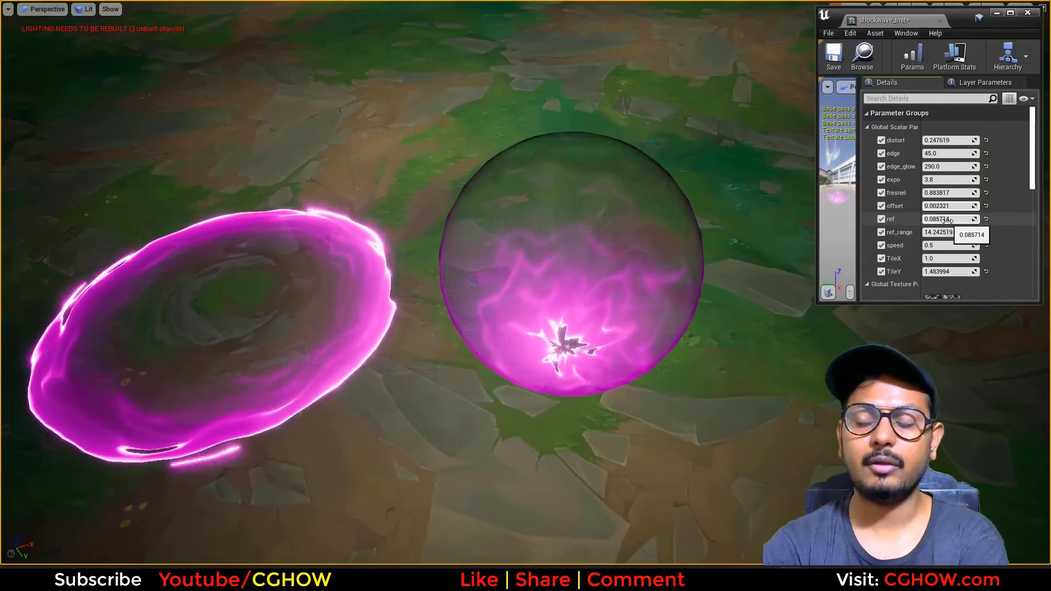
Step: Set the refraction parameters ref to 0.08 and ref_range to 18
left_click_drag(940, 219, 969, 219)
type(".0")
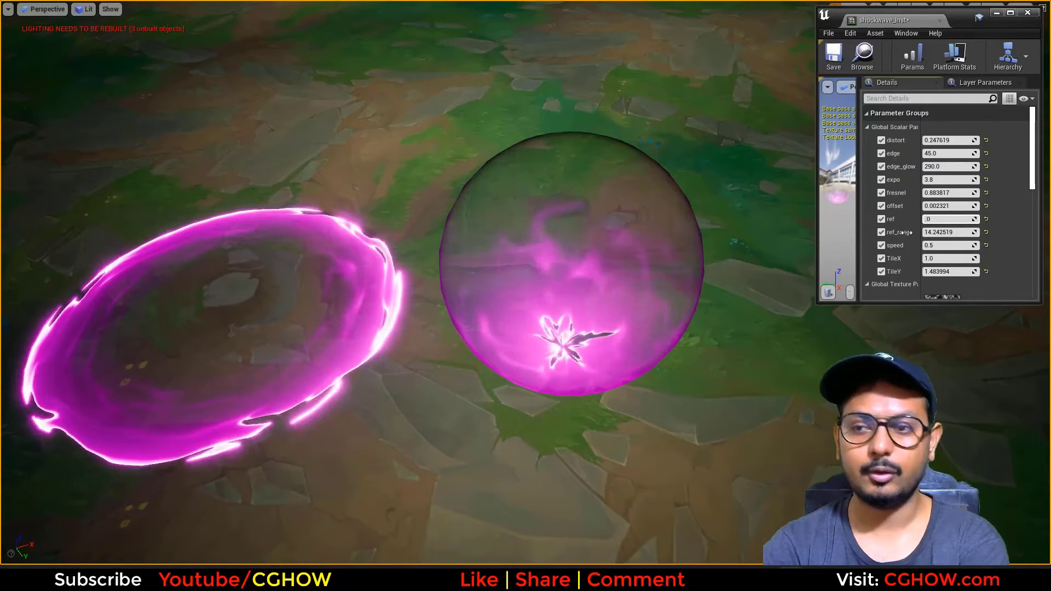
type("8")
key("Return")
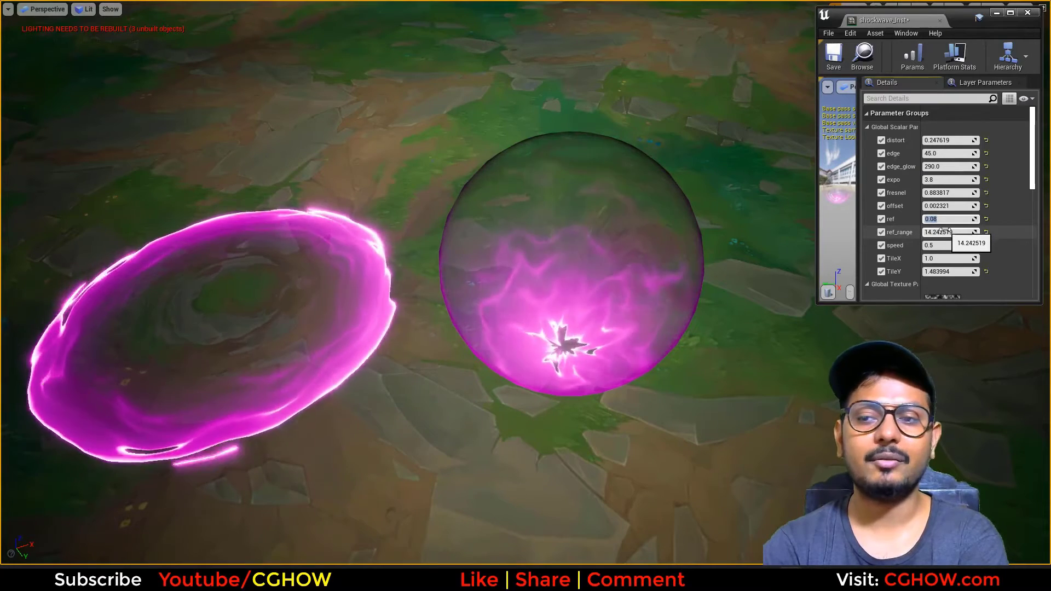
mouse_move(941, 232)
left_mouse_down()
mouse_move(917, 232)
mouse_move(950, 232)
mouse_move(939, 232)
left_mouse_up()
key("Return")
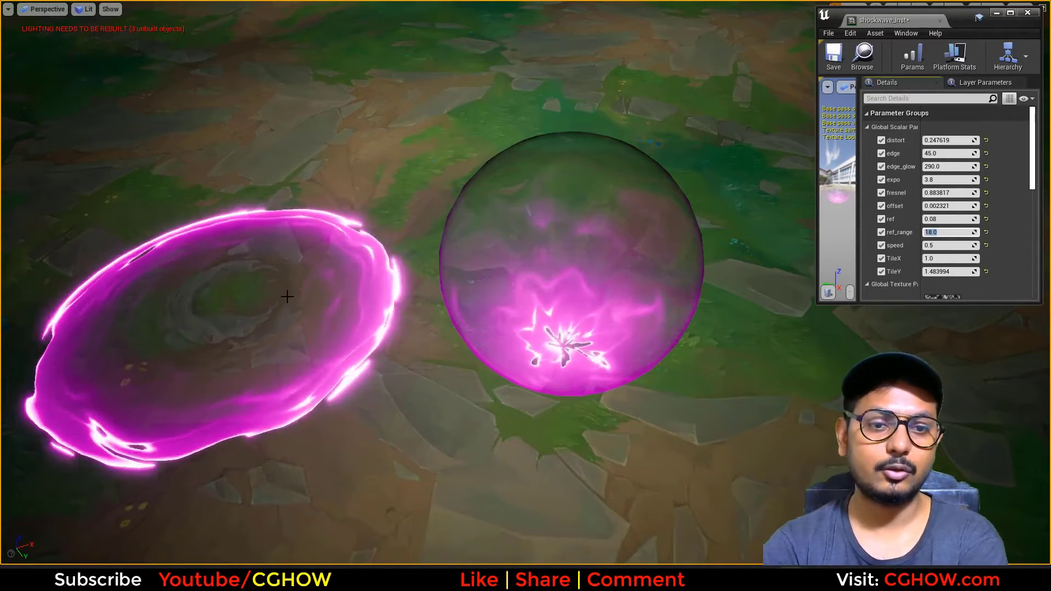
Step: Try different tiling, with TileX up to about 2.05 and TileY down to about -0.19, and lower the offset to about -0.3
left_click(941, 246)
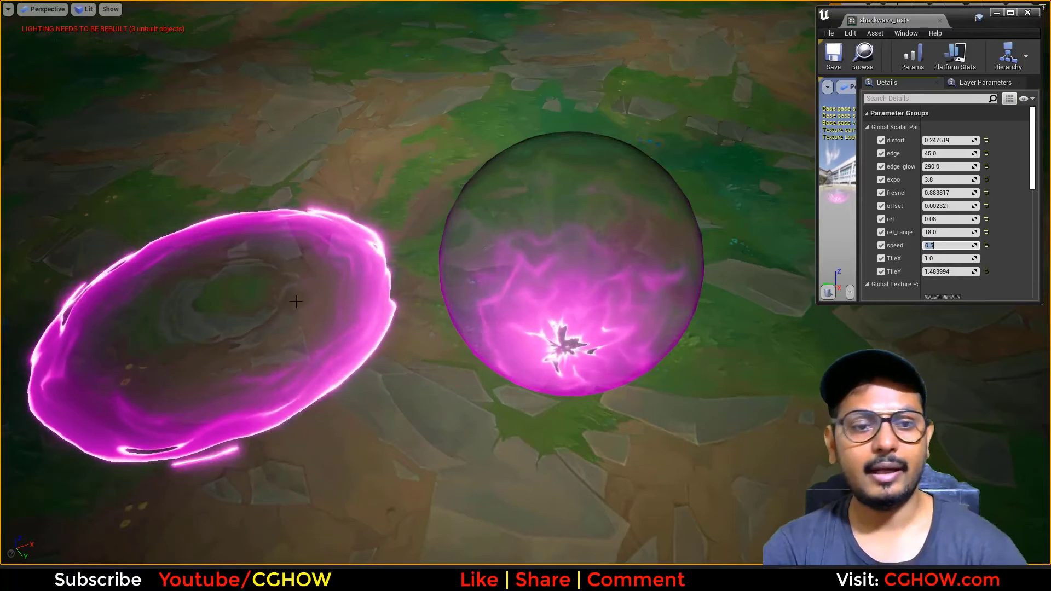
left_click(942, 270)
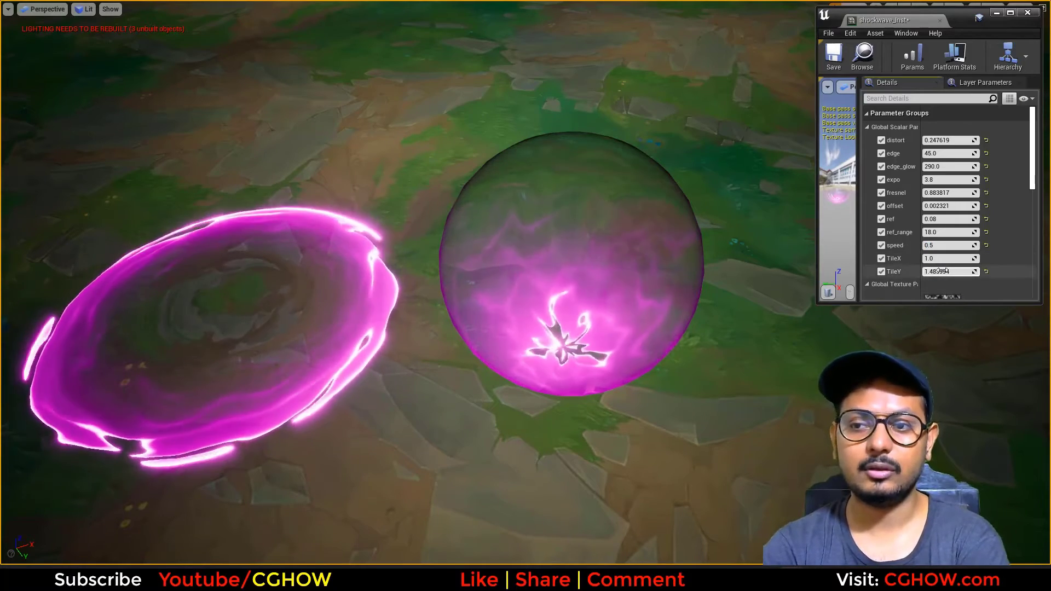
left_click(940, 259)
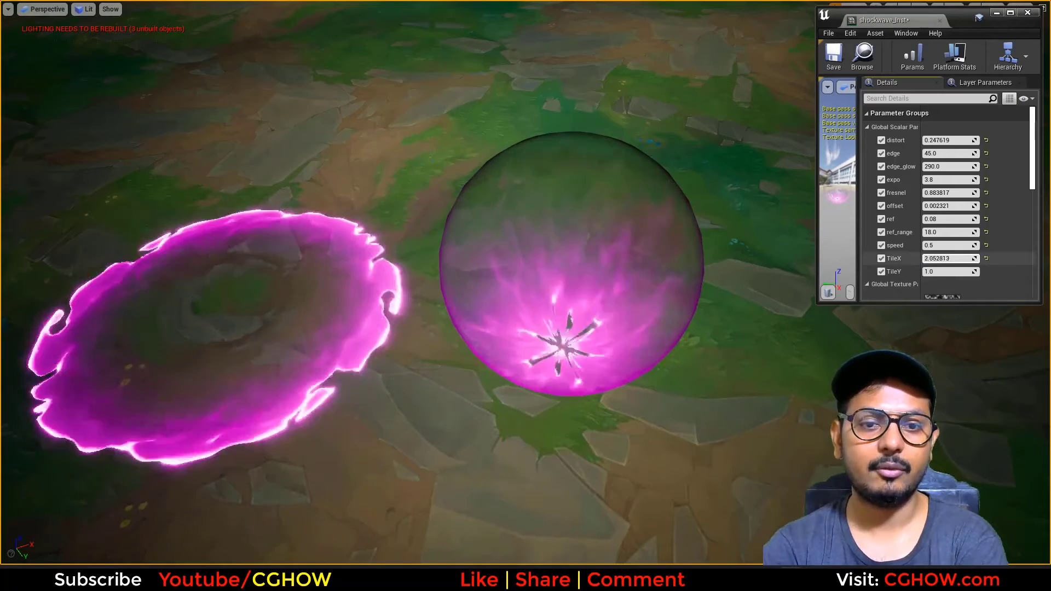
left_click(940, 258)
type("1")
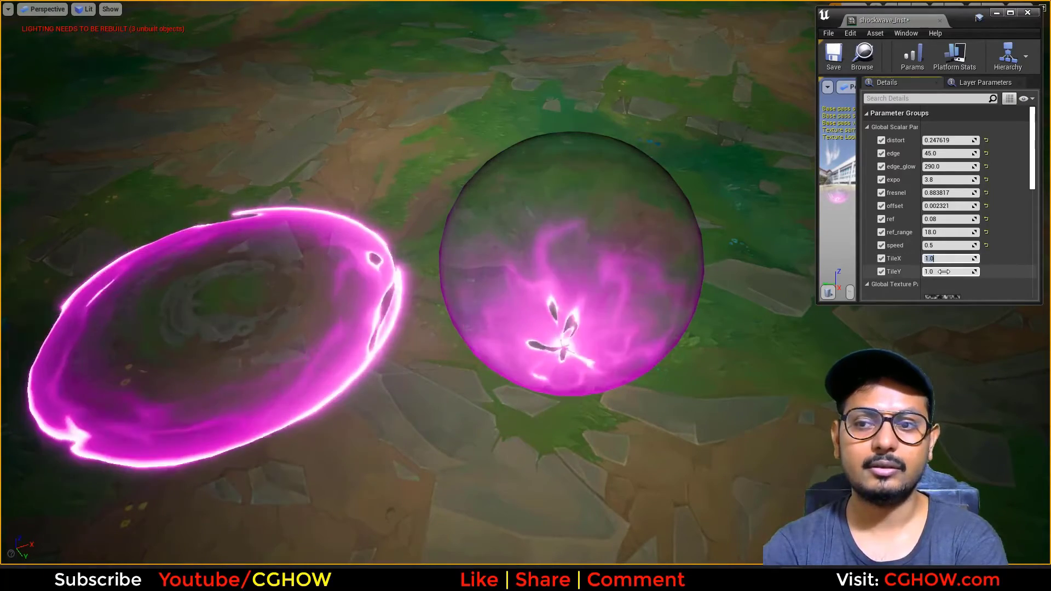
left_click_drag(945, 271, 966, 272)
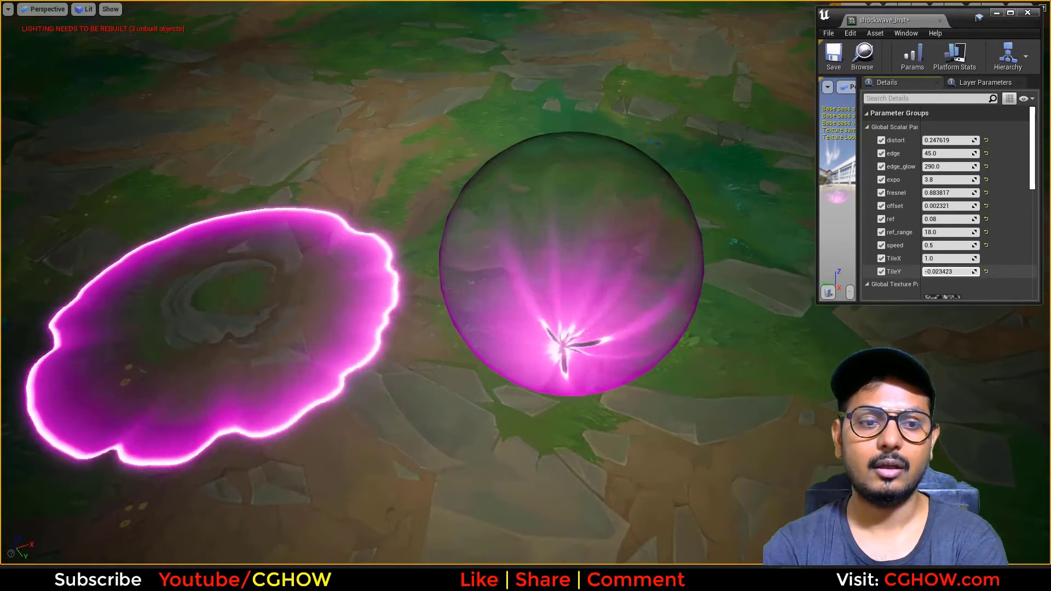
left_click_drag(951, 258, 985, 258)
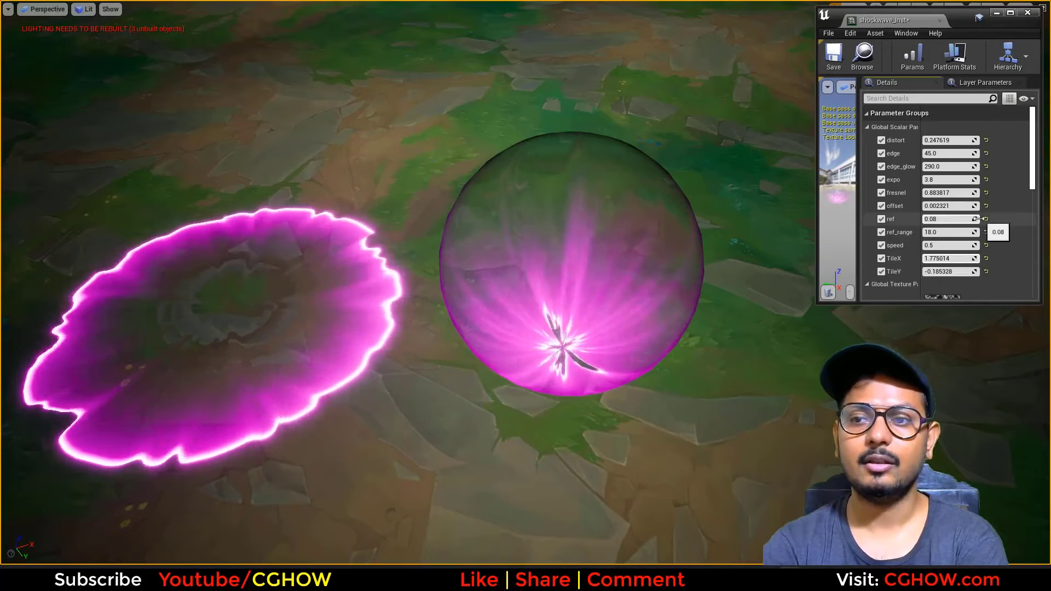
left_click_drag(966, 206, 936, 205)
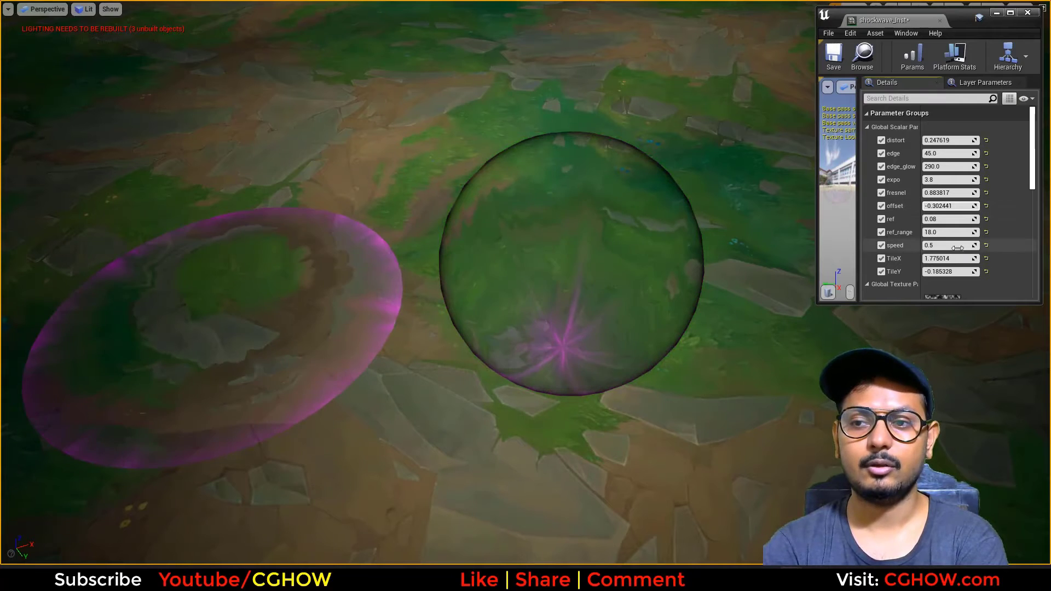
Step: Set TileX to 1 and TileY to 1.5, and raise the offset to about 0.31
left_click(945, 258)
type("1")
key("Return")
left_click(947, 273)
type("1.5")
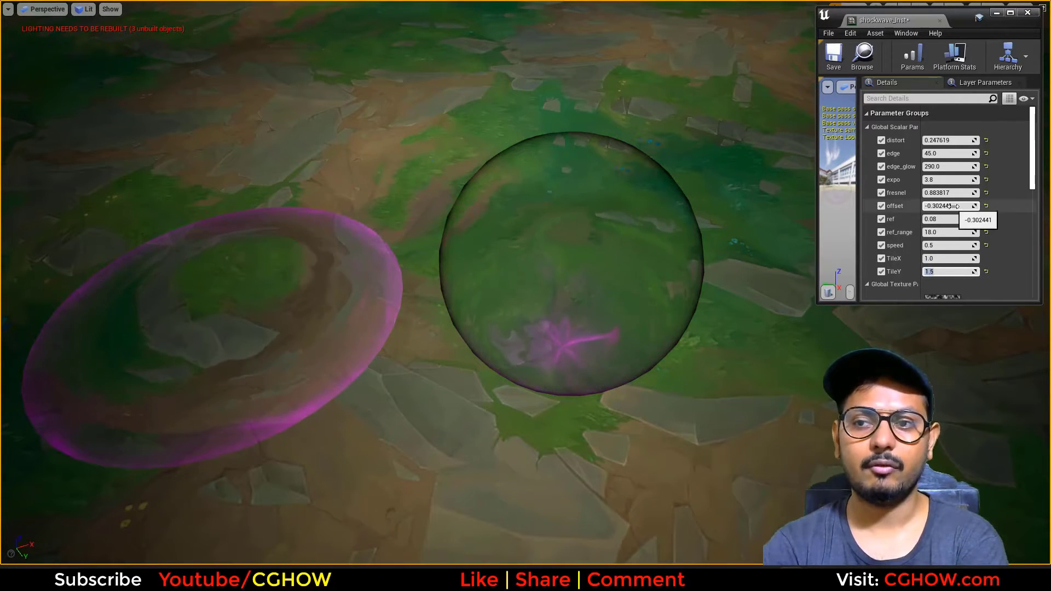
left_click_drag(953, 207, 991, 207)
Step: Assign the T_Noise14 texture to the instance's texture parameter and vary the offset to preview the new pattern
scroll(957, 201, "down", 4)
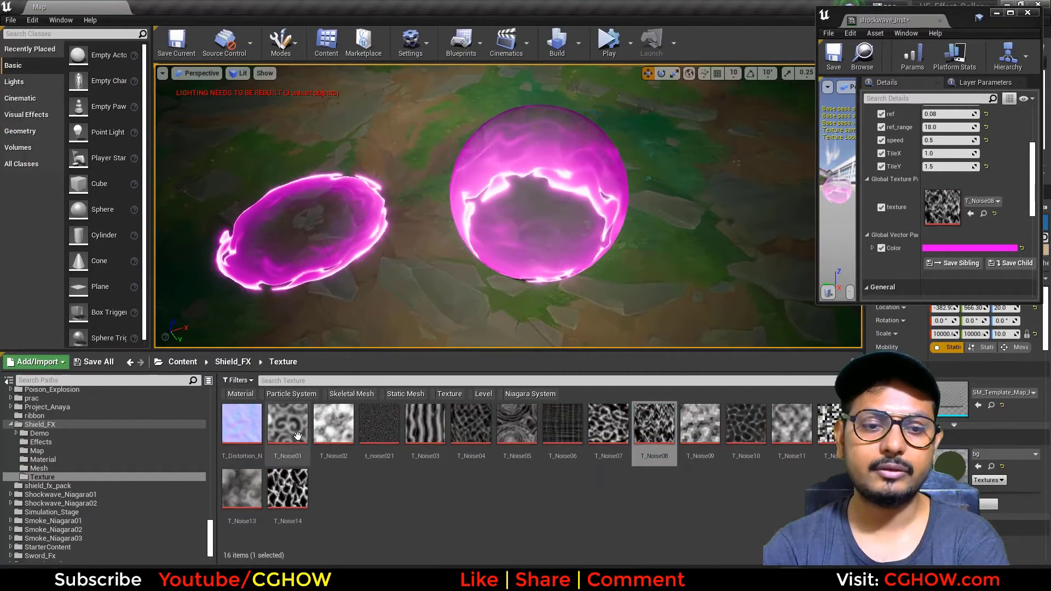
left_click(287, 488)
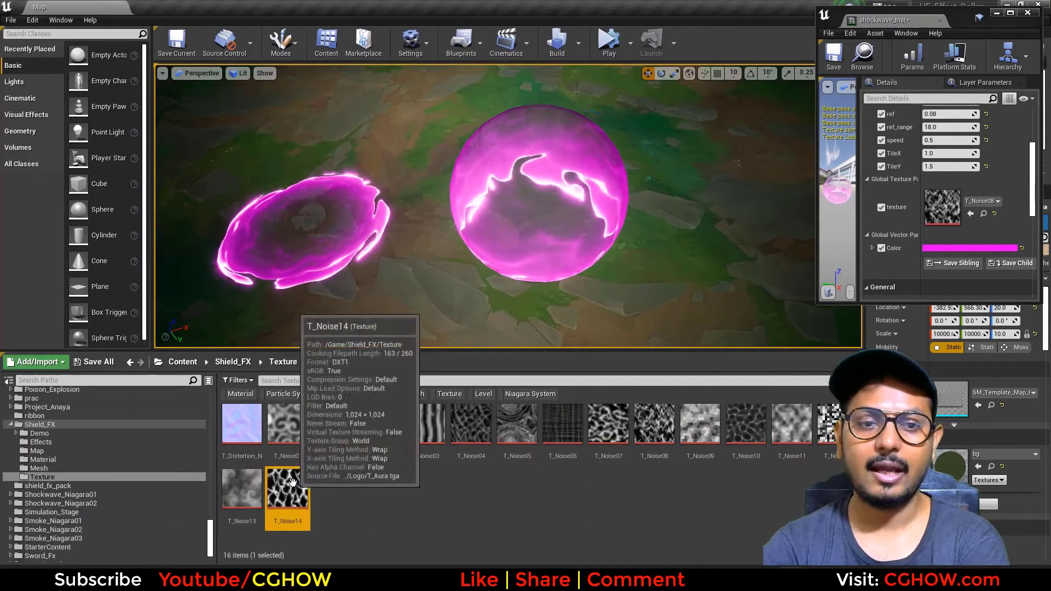
left_click(972, 215)
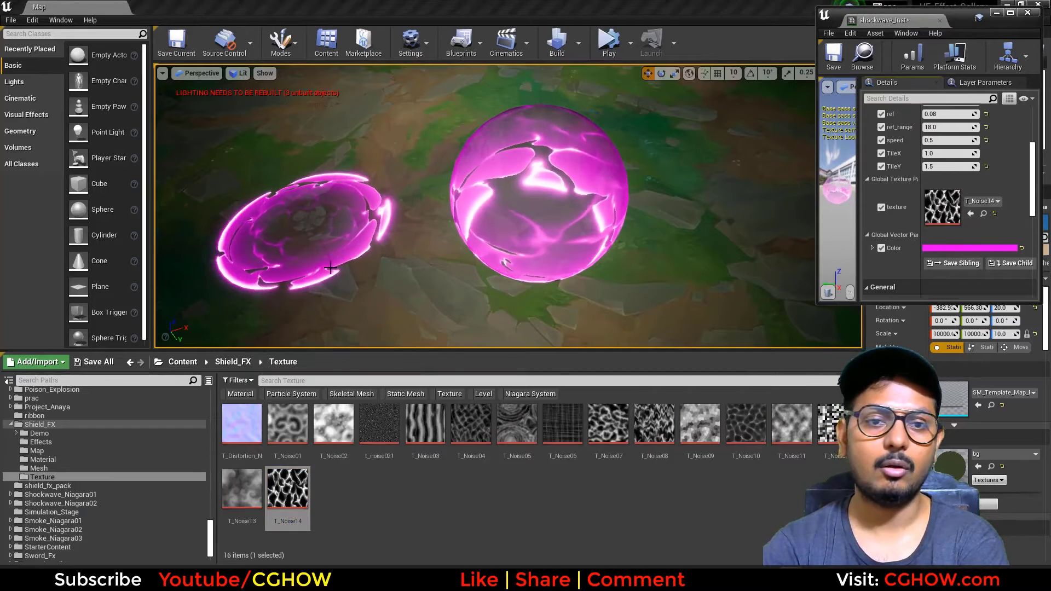
scroll(940, 136, "up", 1)
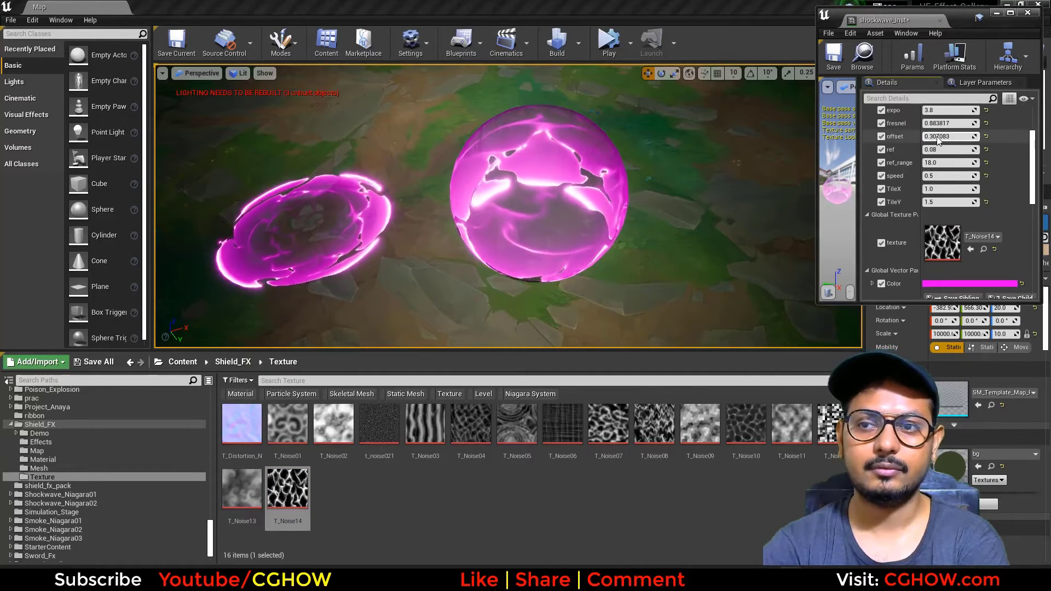
left_click_drag(940, 136, 934, 137)
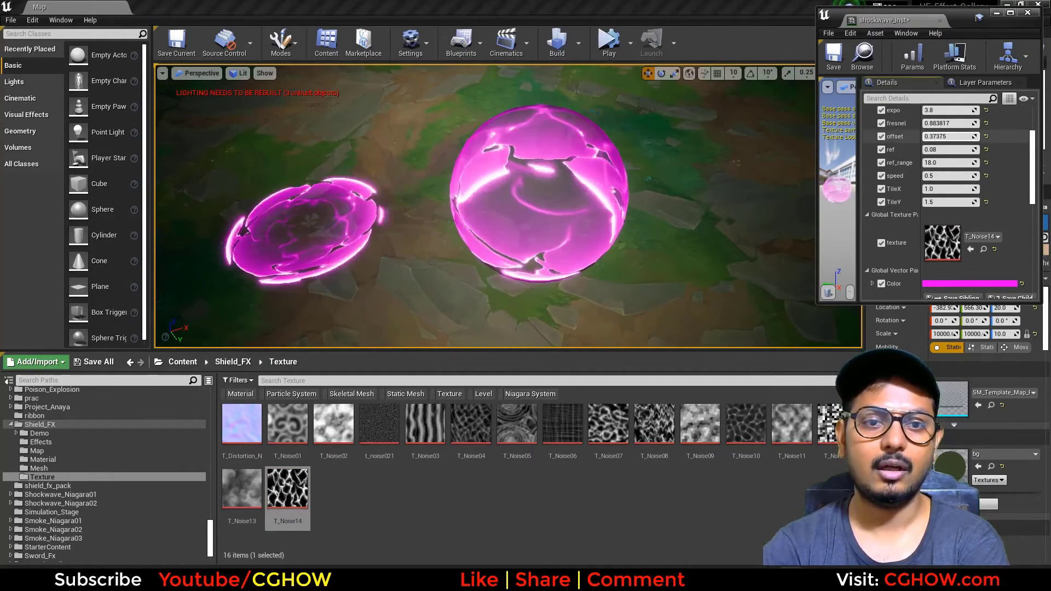
Step: Set the instance's Color parameter to a bright red with R 1.0, G 0.0 and B about 0.044
scroll(954, 235, "down", 2)
left_click(955, 231)
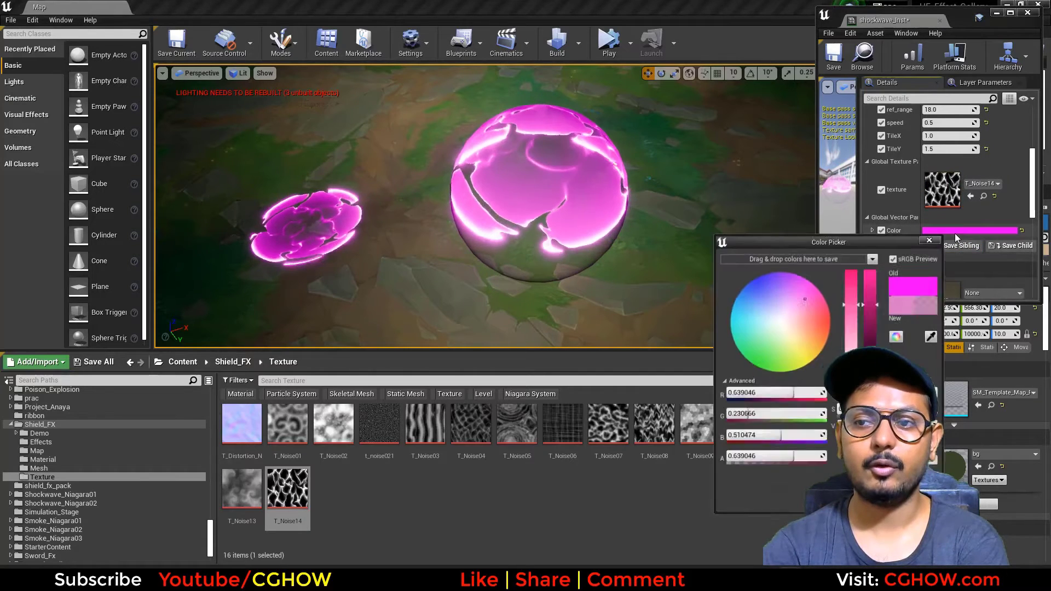
left_click_drag(823, 330, 858, 338)
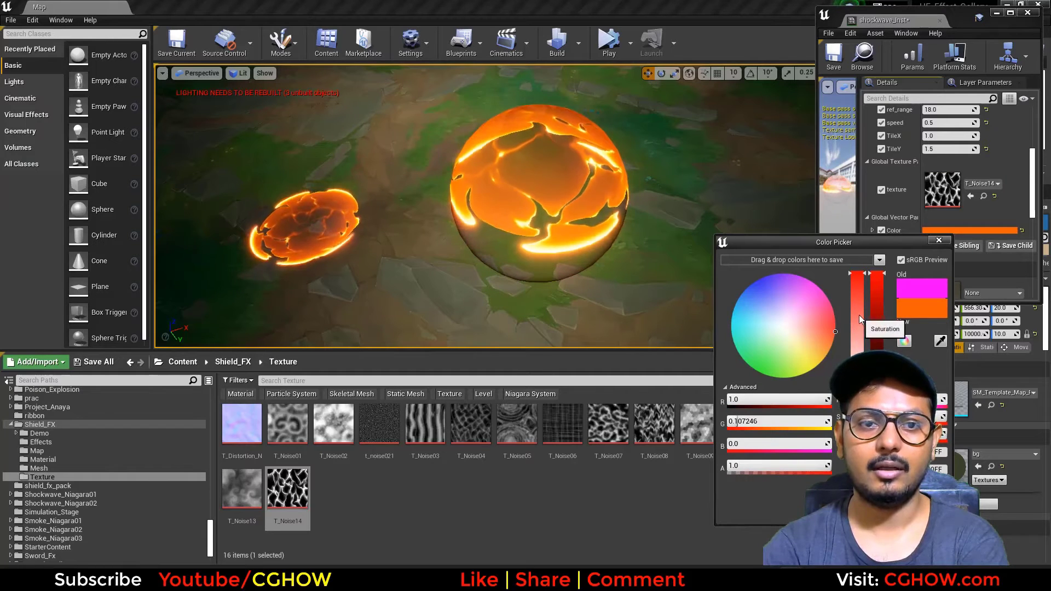
mouse_move(830, 308)
left_mouse_down()
mouse_move(846, 313)
mouse_move(836, 323)
left_mouse_up()
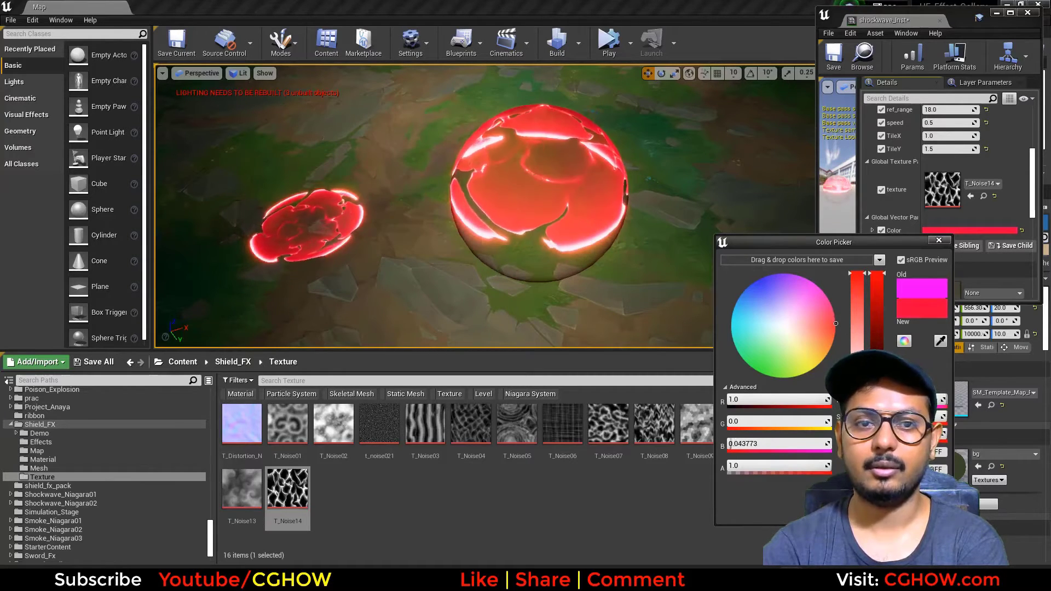
left_click(882, 512)
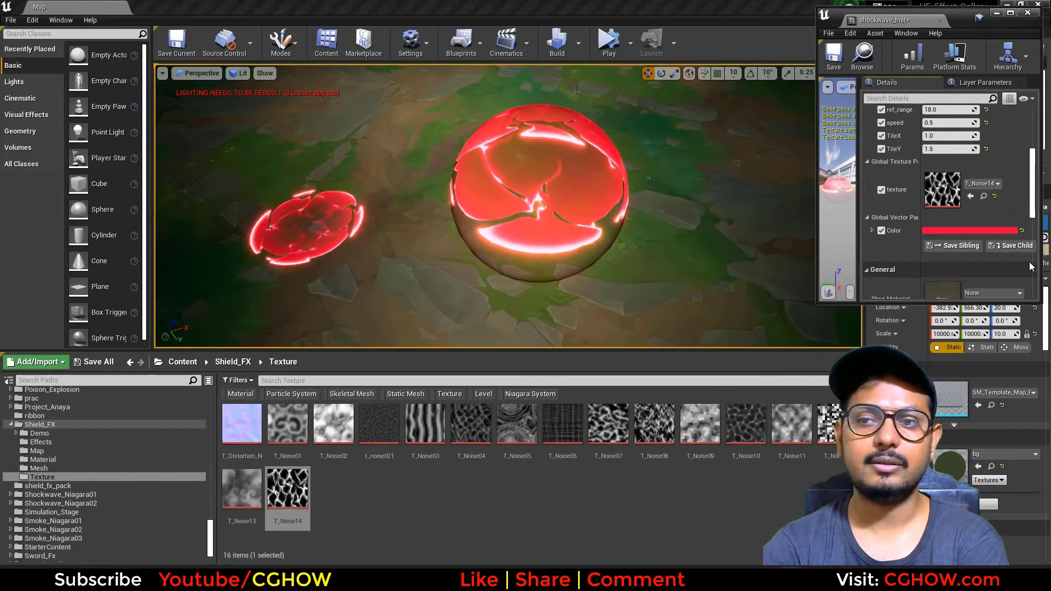
Step: Try T_Noise03 and T_Noise09 as the instance's texture, adjusting the offset to about 0.42
left_click(425, 424)
left_click(971, 196)
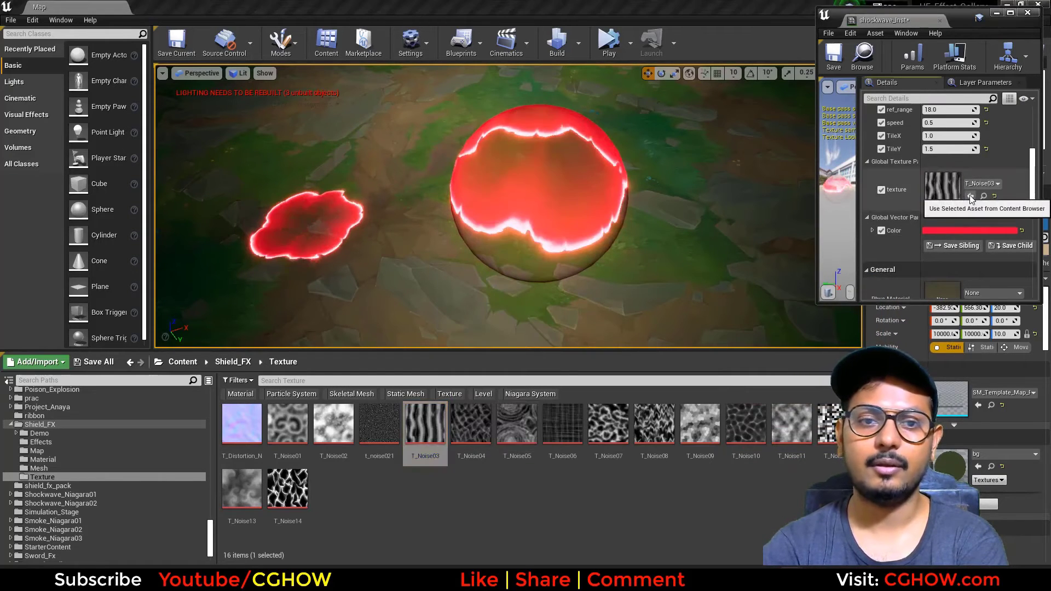
left_click(700, 424)
left_click(971, 196)
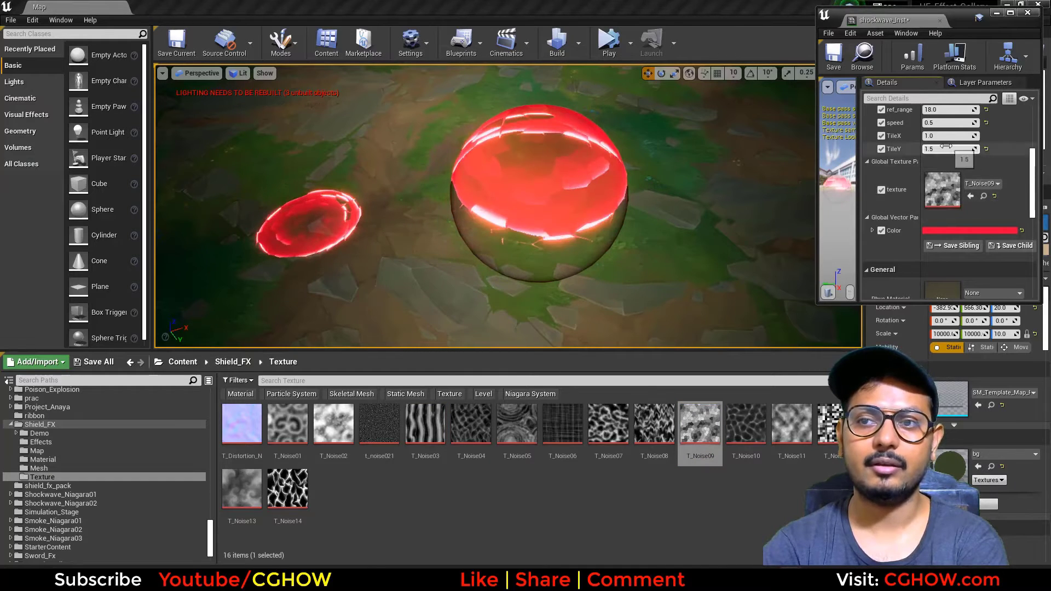
scroll(946, 146, "up", 2)
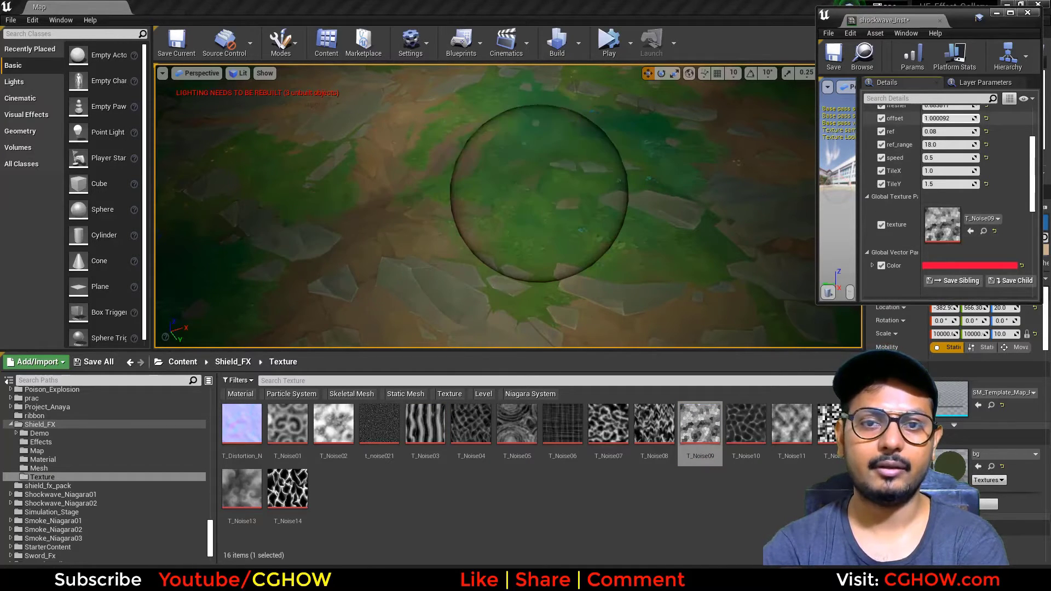
mouse_move(948, 119)
left_mouse_down()
mouse_move(964, 119)
mouse_move(954, 118)
left_mouse_up()
Step: Preview T_Noise12 and T_Noise01 with the offset lowered to about 0.086, and assign T_Noise08 as the texture
left_click(828, 424)
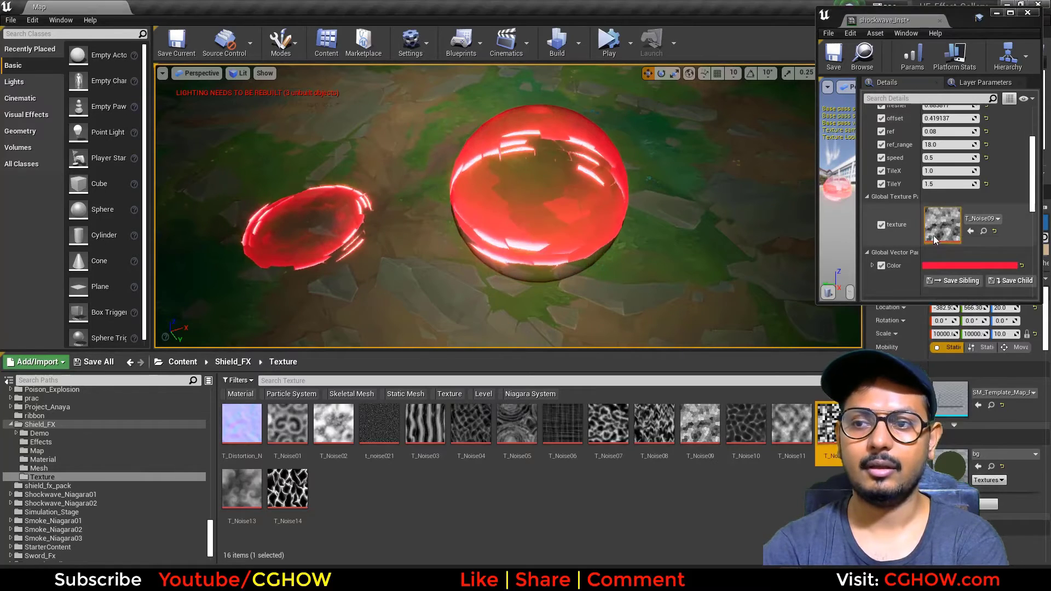
left_click(971, 231)
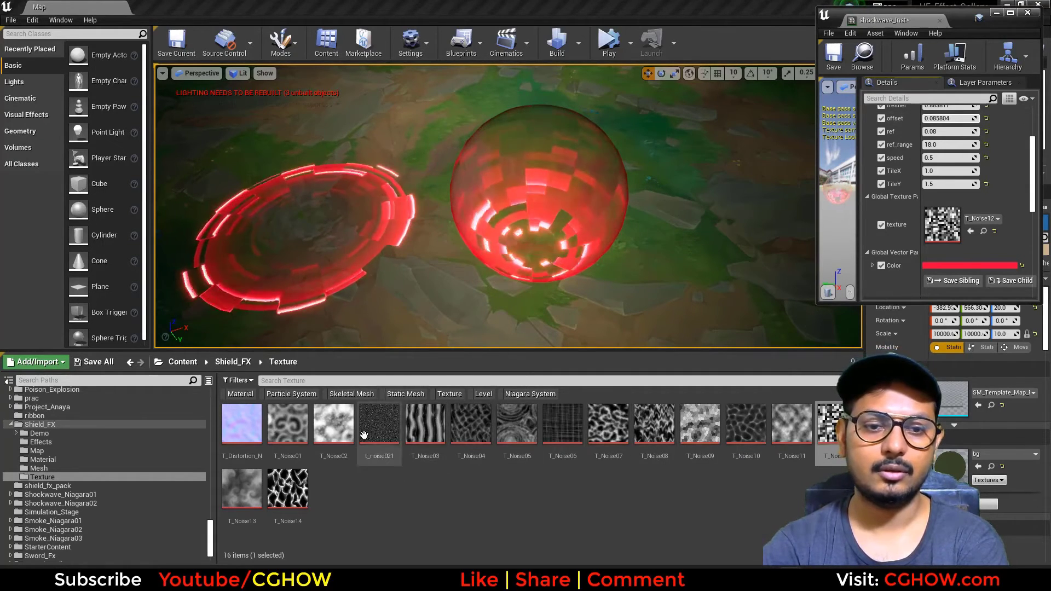
left_click(305, 423)
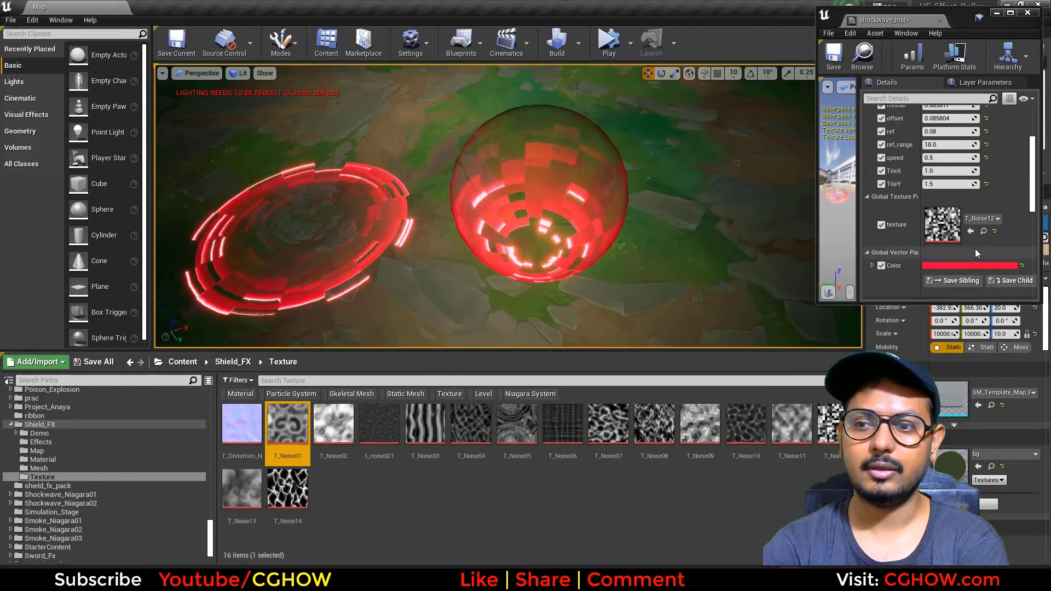
left_click(969, 231)
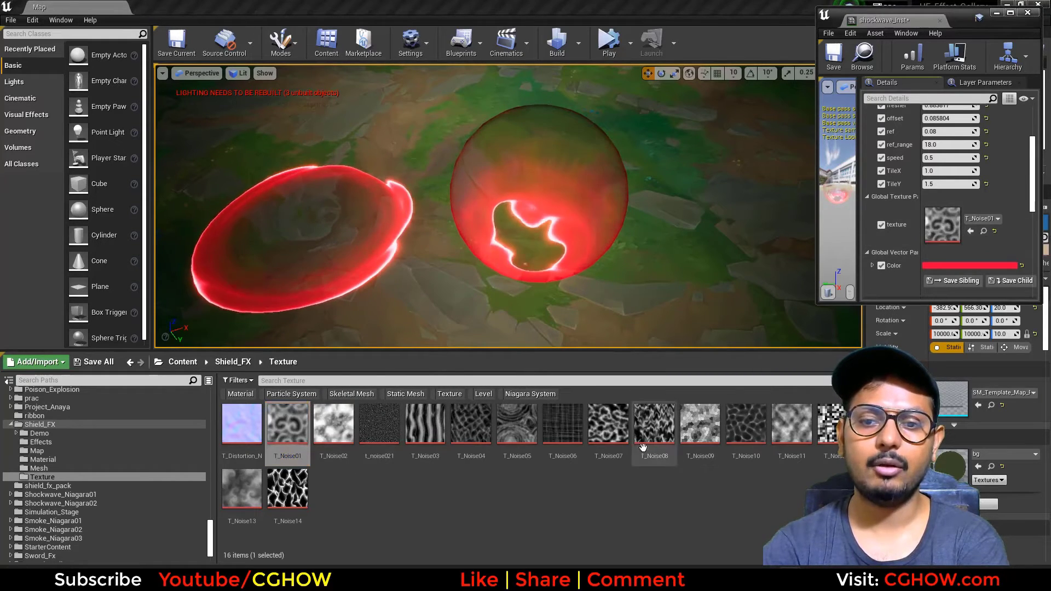
left_click(647, 438)
left_click(970, 231)
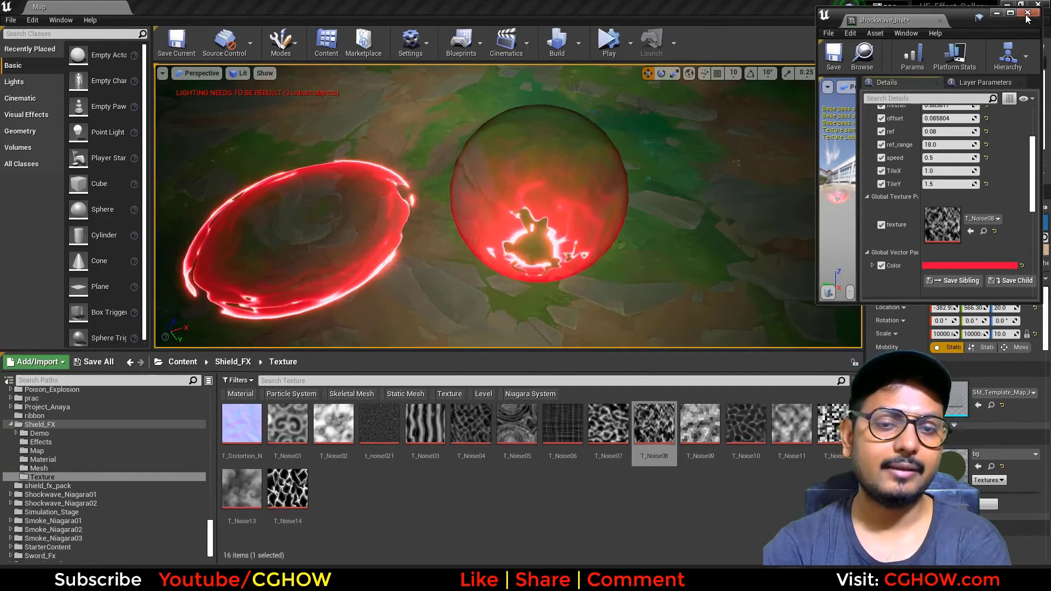
Step: Locate the material instance in its project folder and open the parent shockwave material to view its node graph
left_click(862, 55)
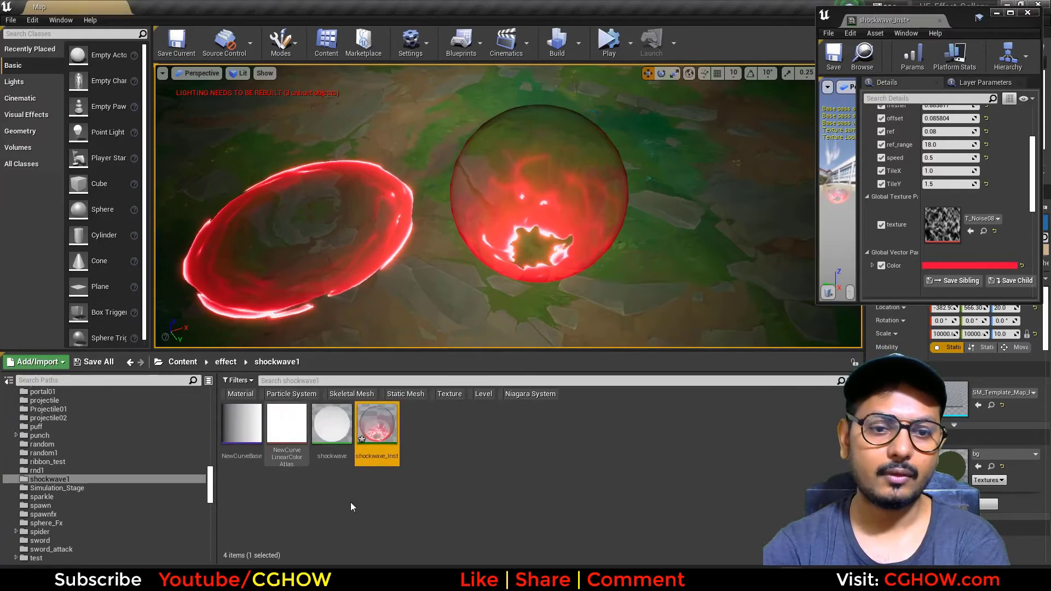
left_click(349, 461)
double_click(347, 460)
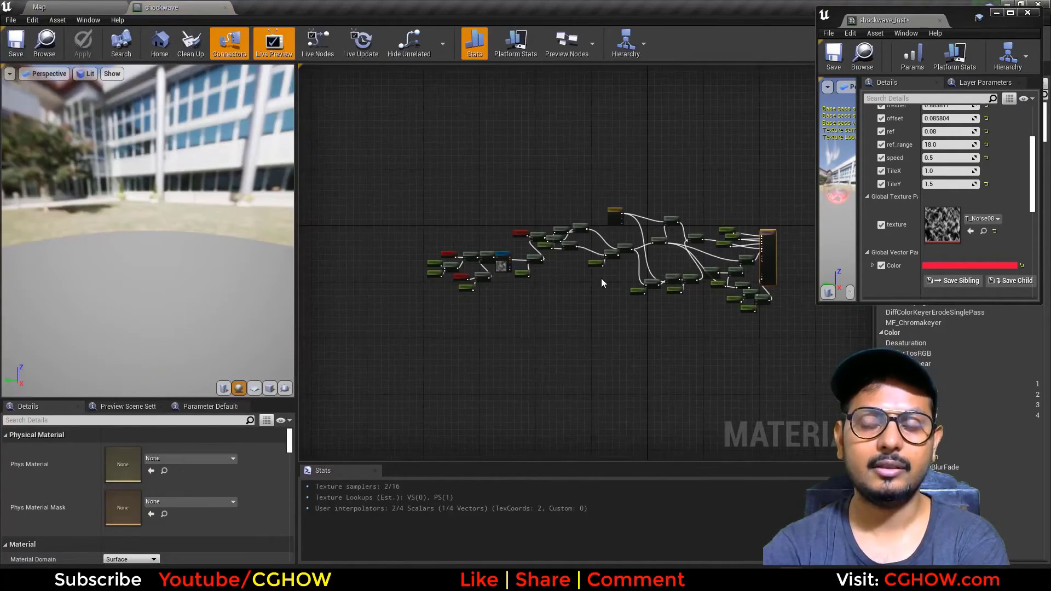
scroll(601, 281, "up", 1)
right_click_drag(602, 278, 501, 355)
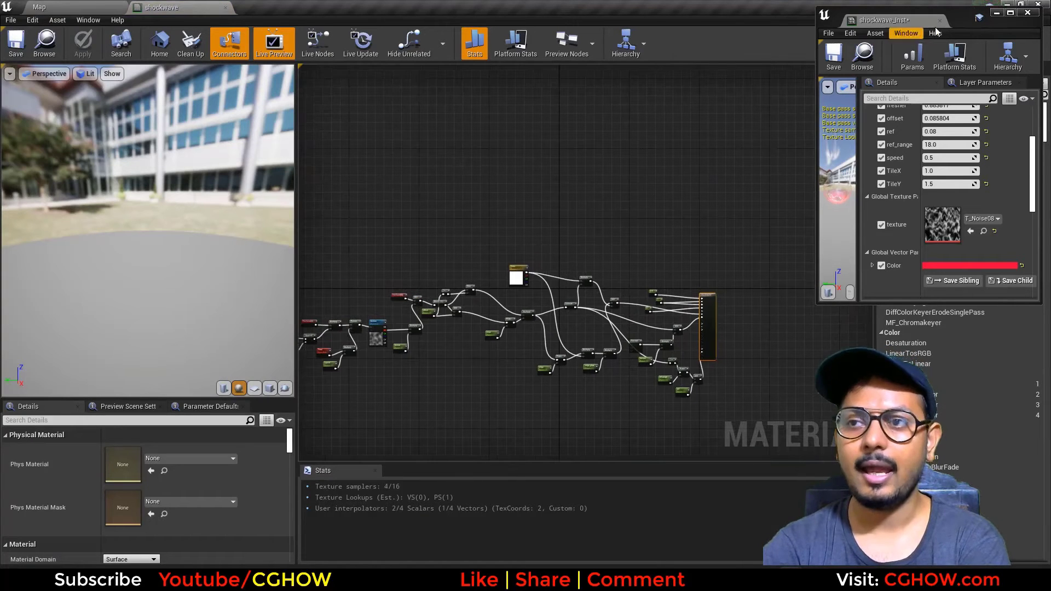
Step: Switch to the Chrome browser and browse the videos page of the CGHOW YouTube channel
left_click(622, 575)
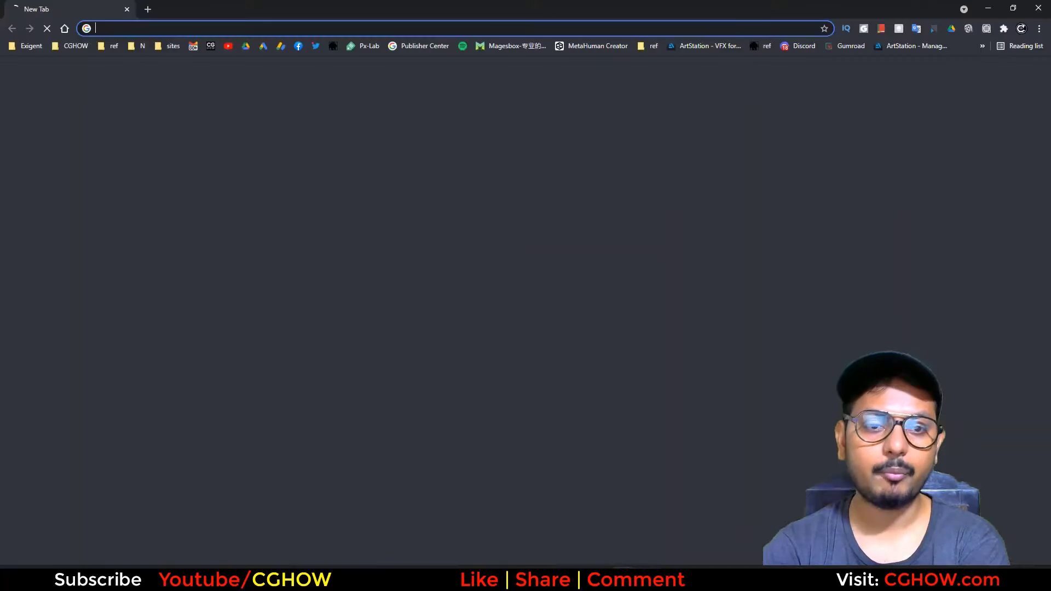
left_click(229, 47)
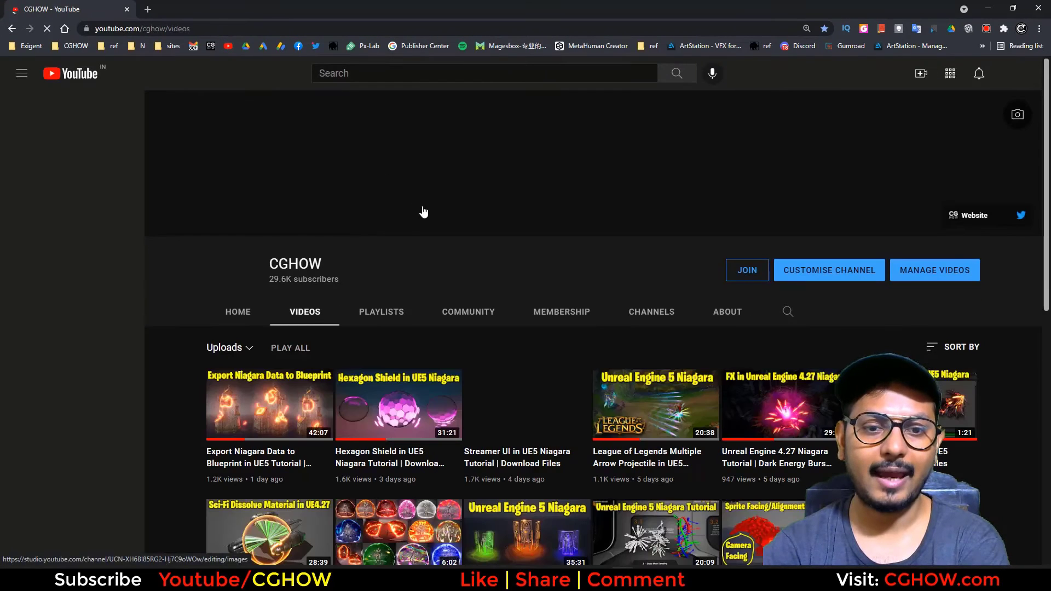
scroll(424, 396, "down", 2)
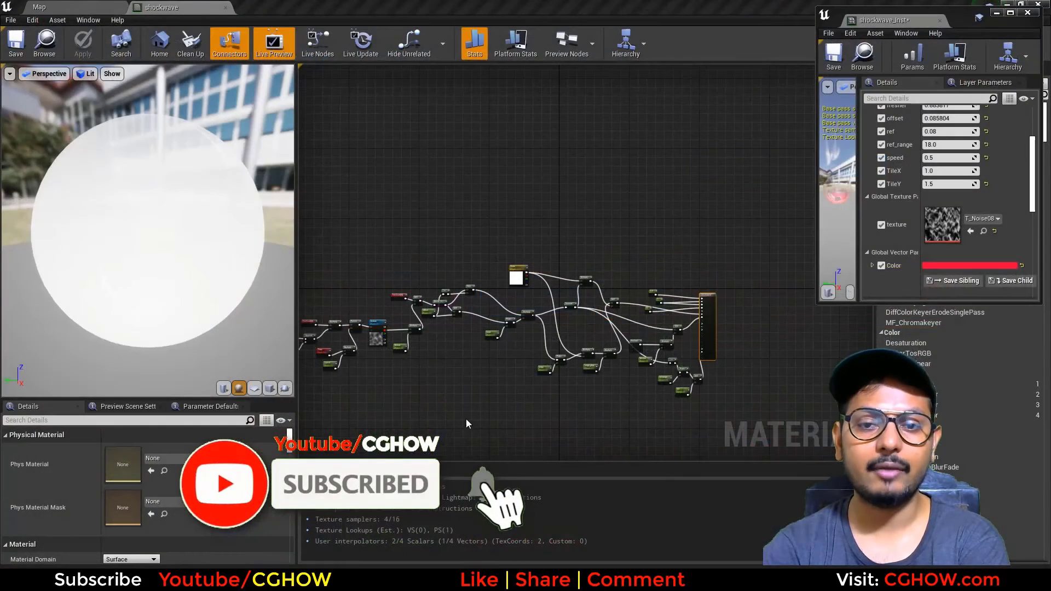
Step: Review the whole shockwave node graph, and close both the material editor and the material instance editor
key("Home")
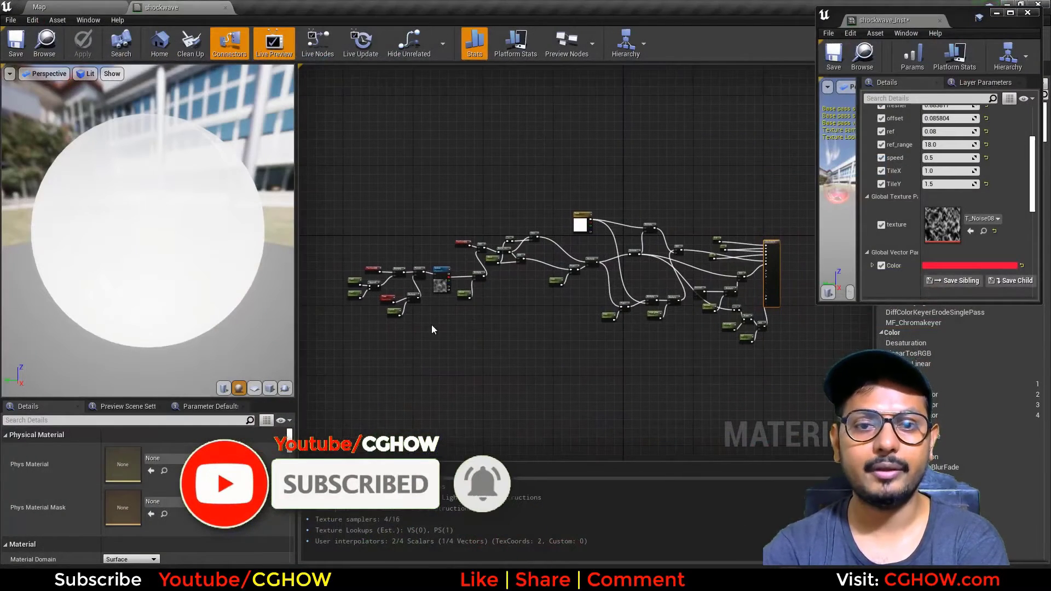
right_click_drag(472, 335, 468, 271)
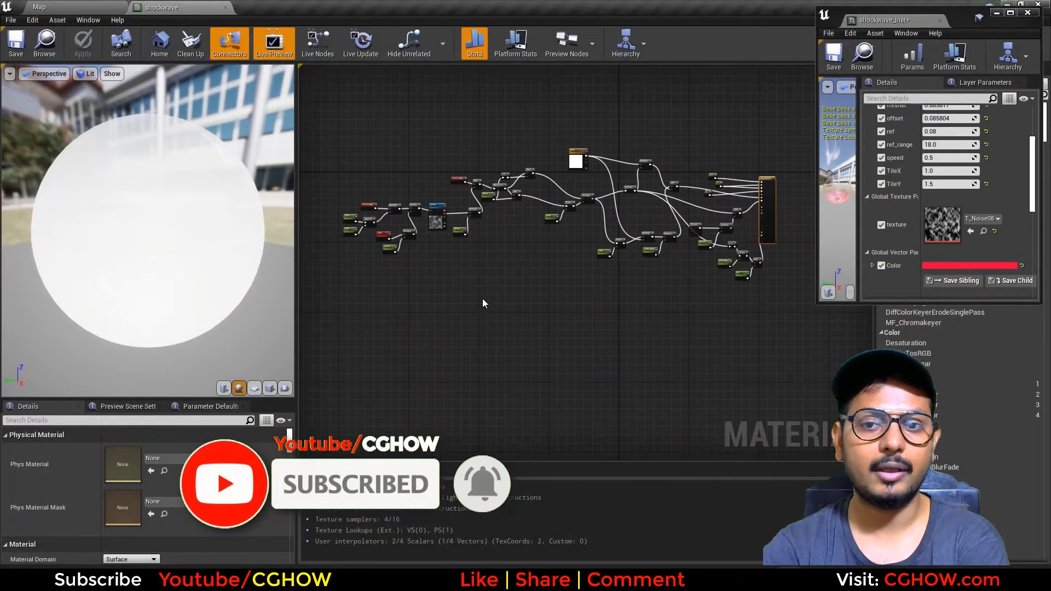
left_click(224, 7)
right_click(487, 445)
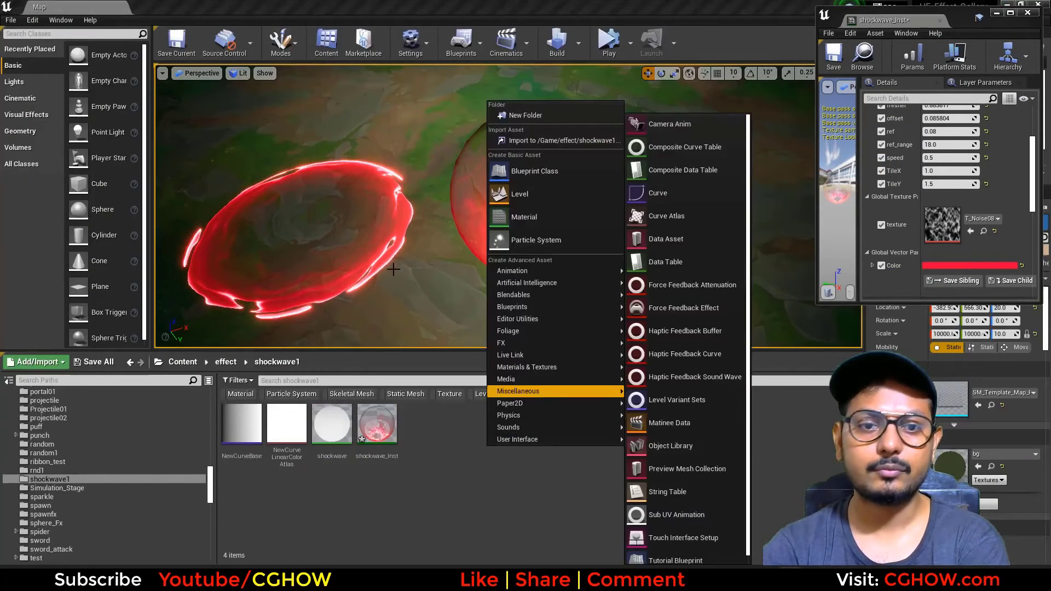
left_click(383, 260)
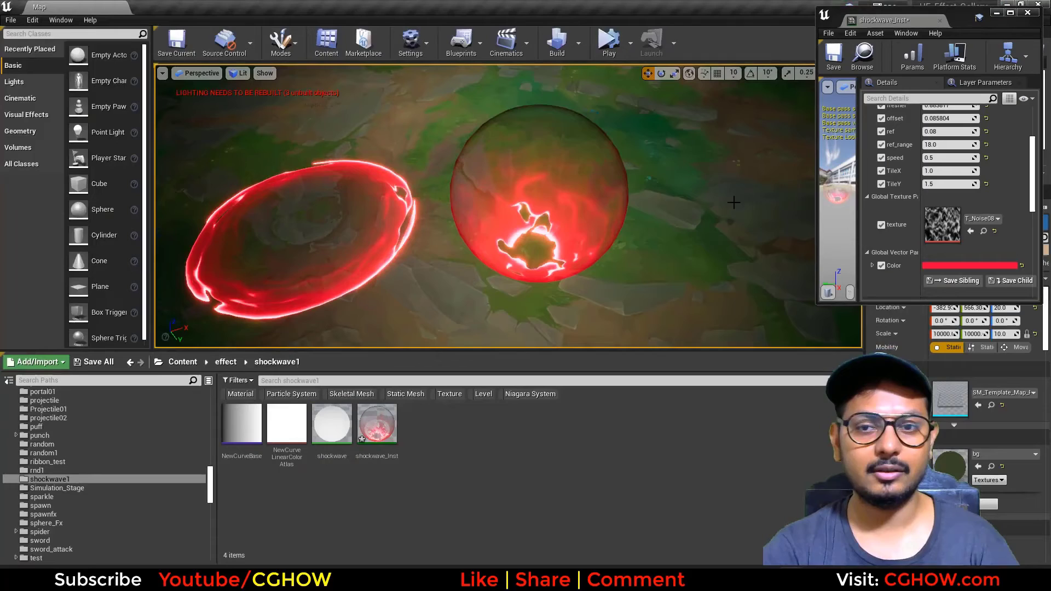
left_click(1028, 12)
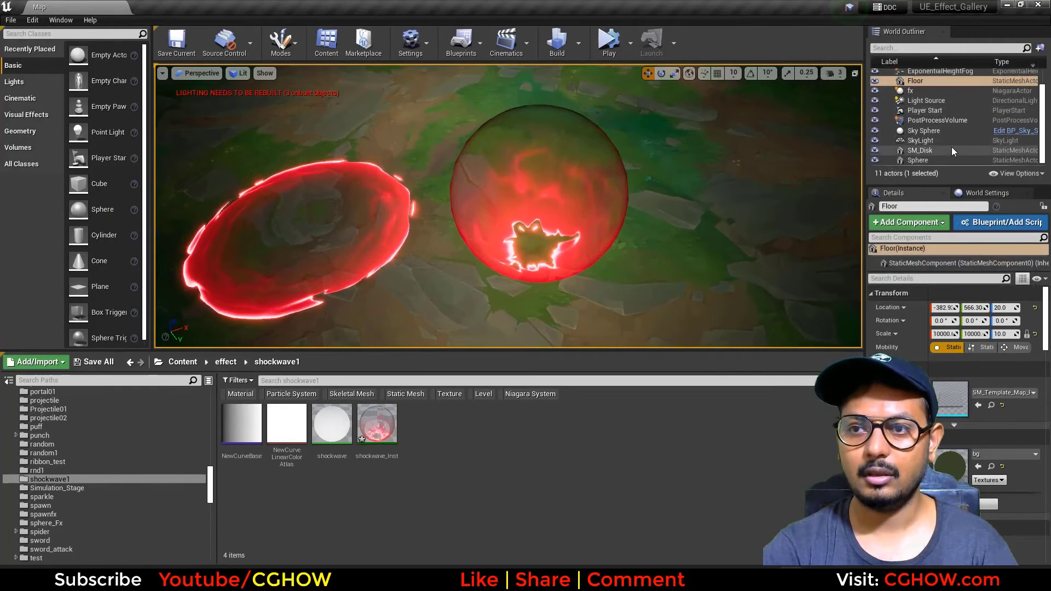
Step: Open the static mesh of the SM_Disk actor, examine its UV Channel 0 layout, and close the mesh editor
left_click(922, 150)
double_click(949, 396)
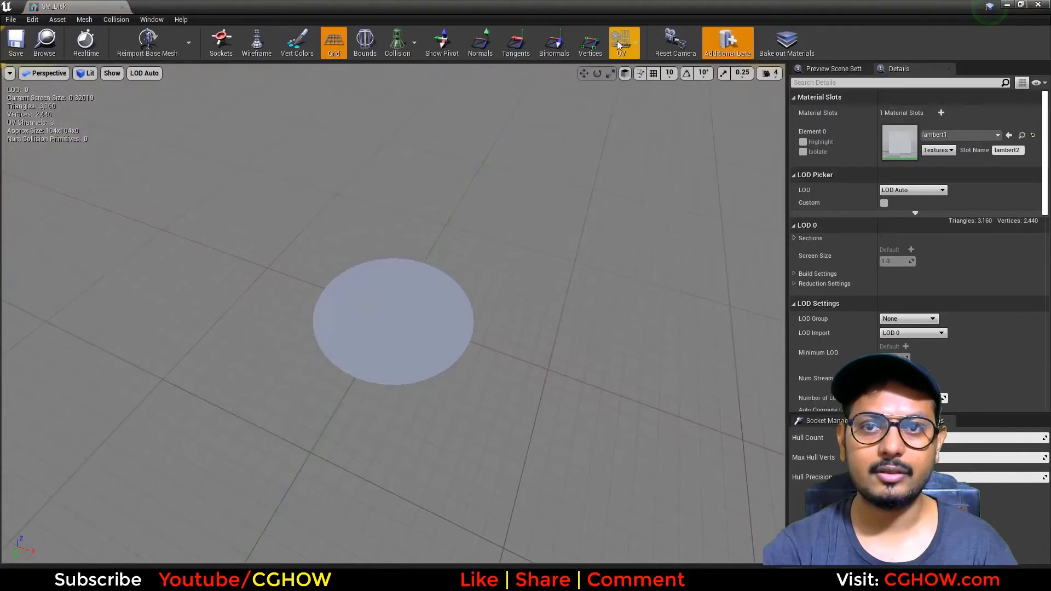
left_click(619, 43)
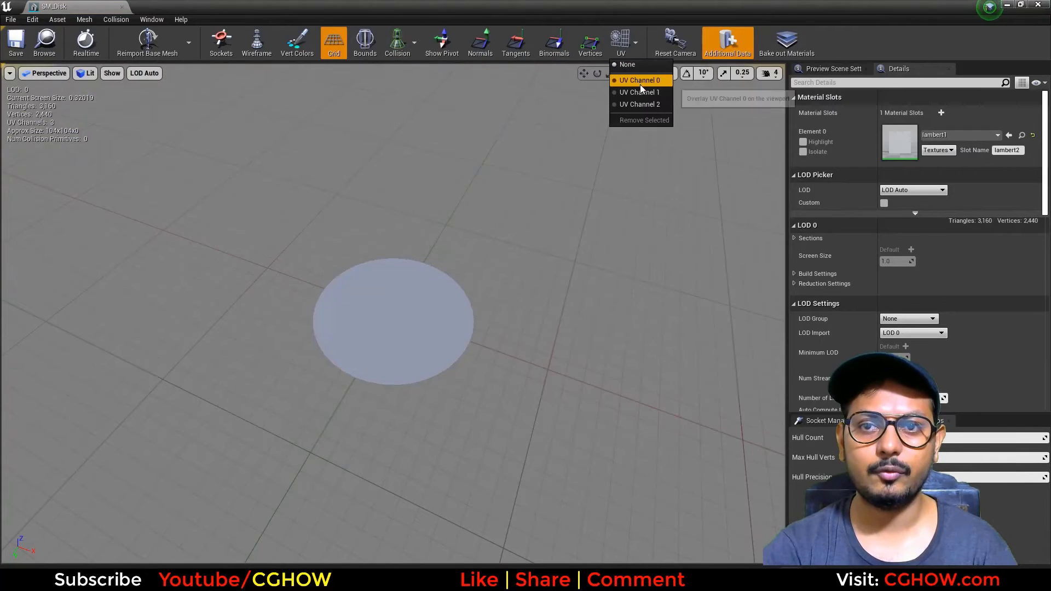
left_click(640, 84)
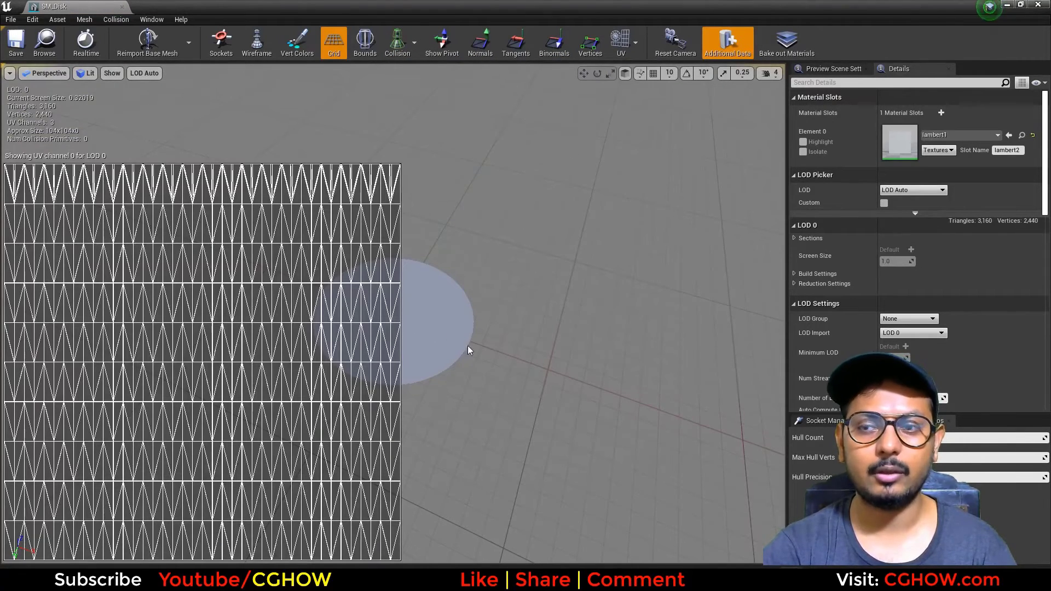
scroll(528, 257, "up", 5)
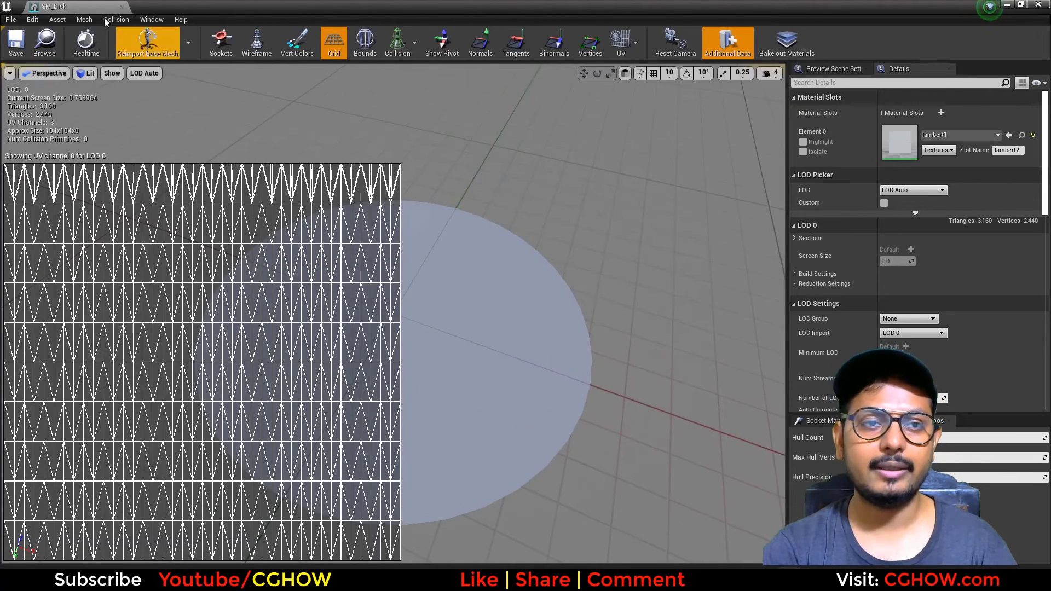
middle_click(72, 7)
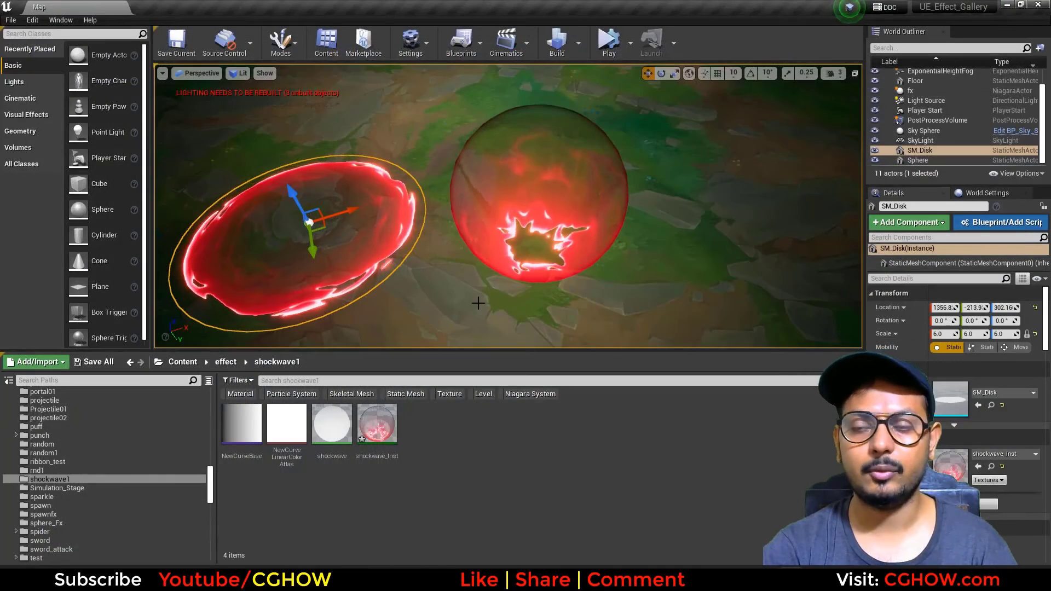
Step: Create a folder named test inside the shockwave1 folder and open it
right_click_drag(441, 191, 442, 196)
key("a")
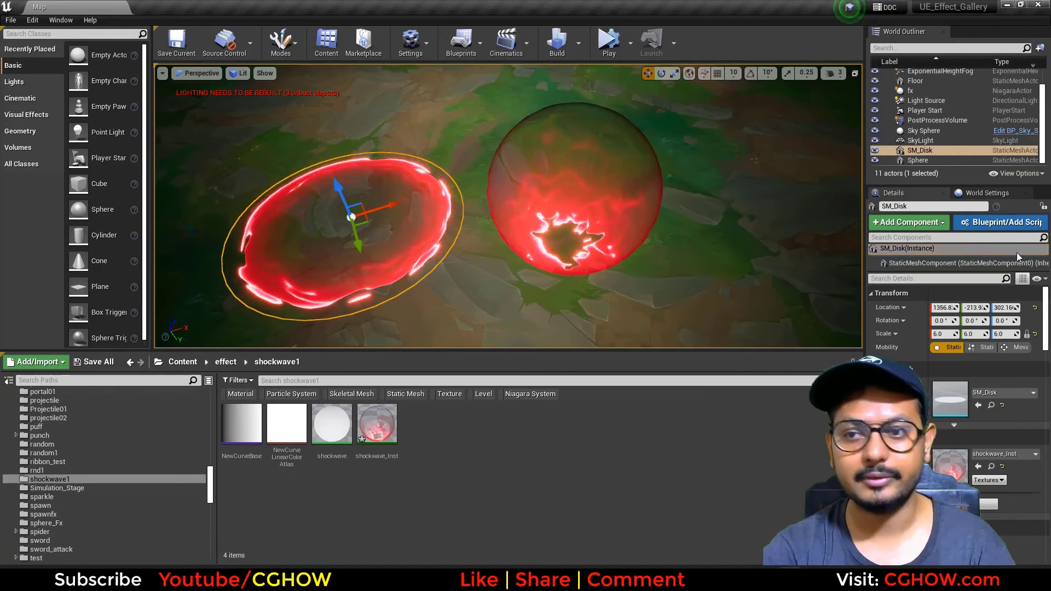
right_click(491, 442)
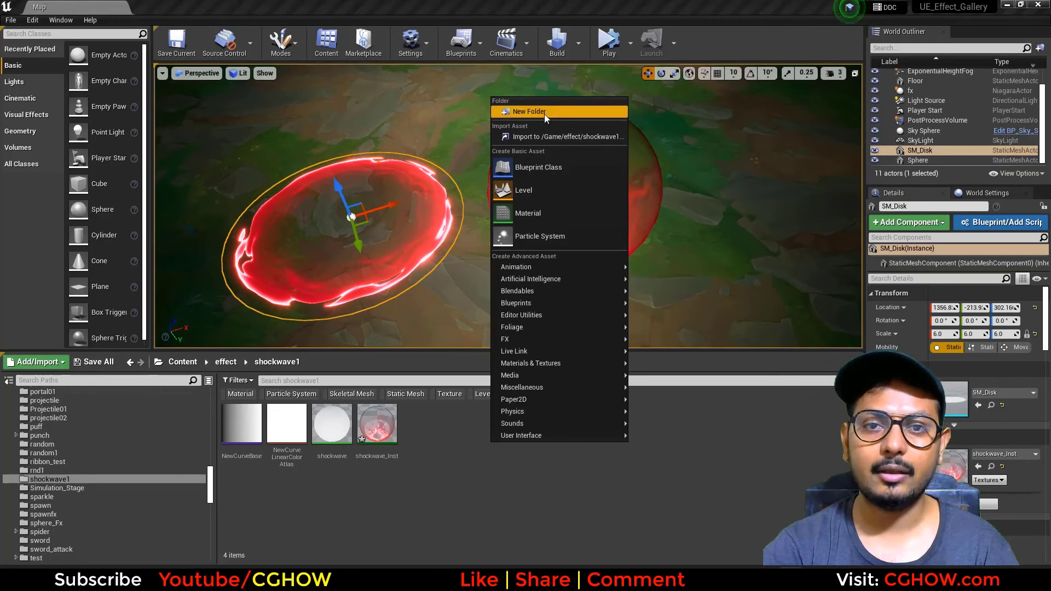
left_click(544, 111)
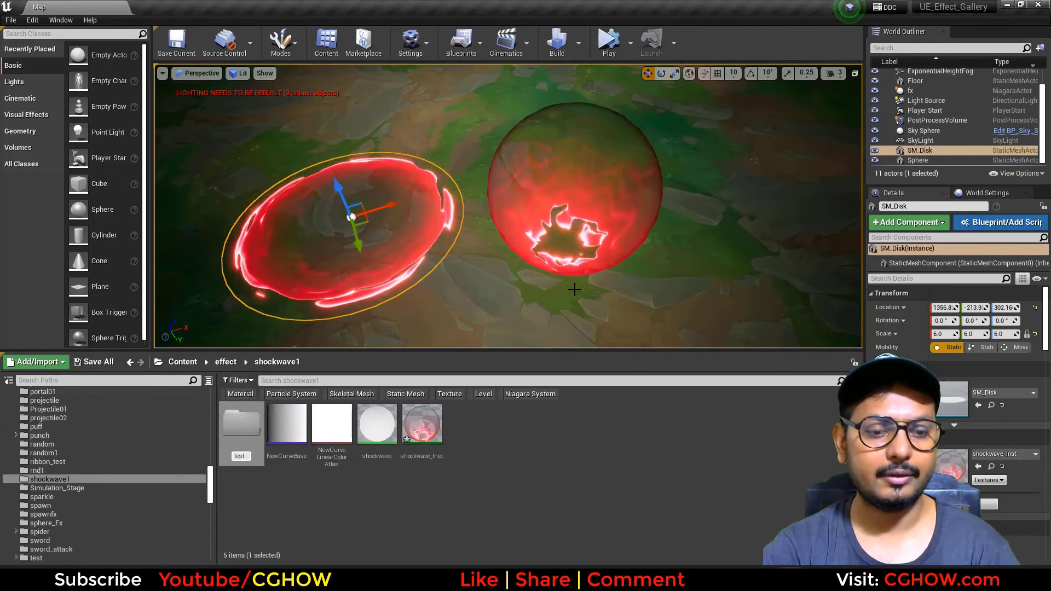
key("Return")
key("Return")
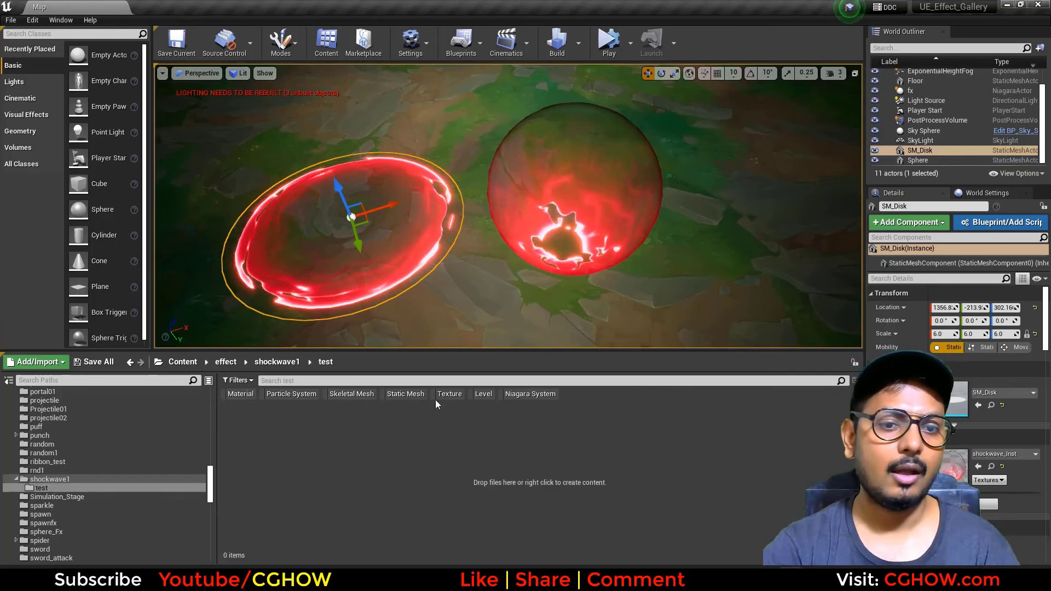
right_click(429, 429)
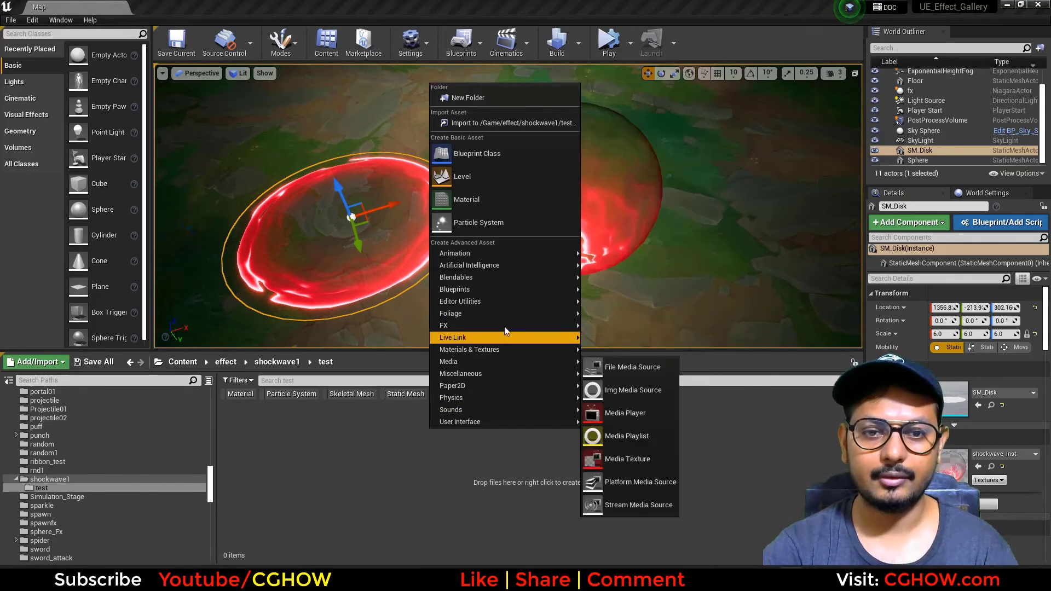
mouse_move(533, 325)
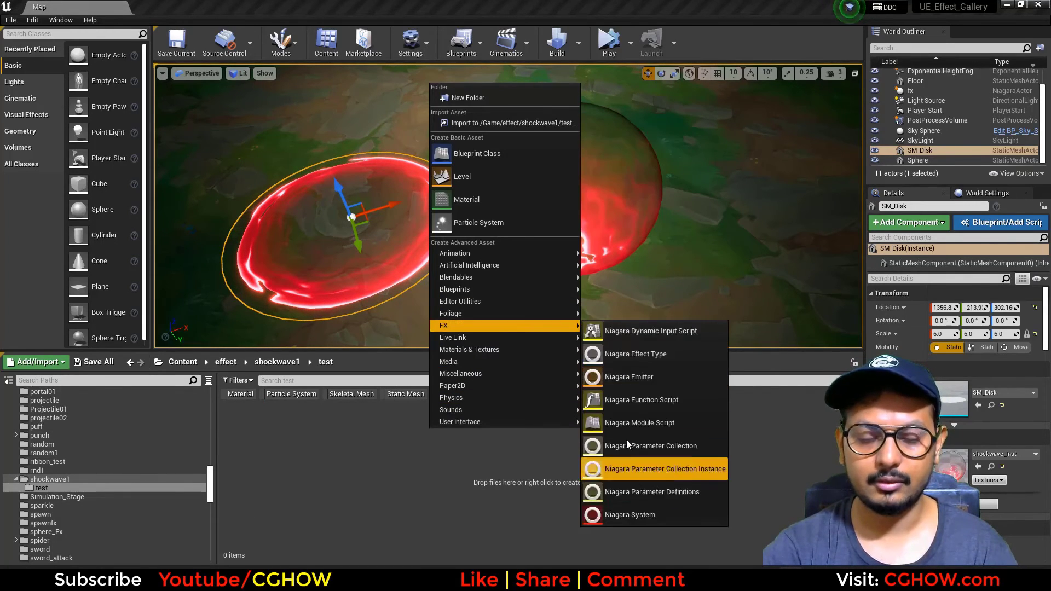
key("Escape")
Step: Create a material named test in the test folder and open it for editing
right_click(450, 481)
left_click(517, 257)
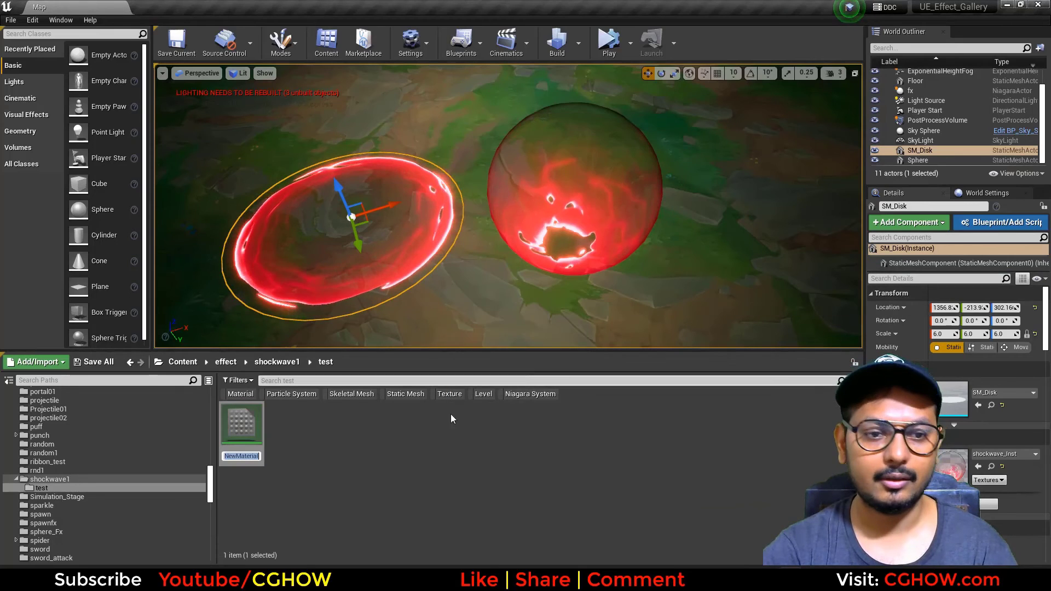
type("test")
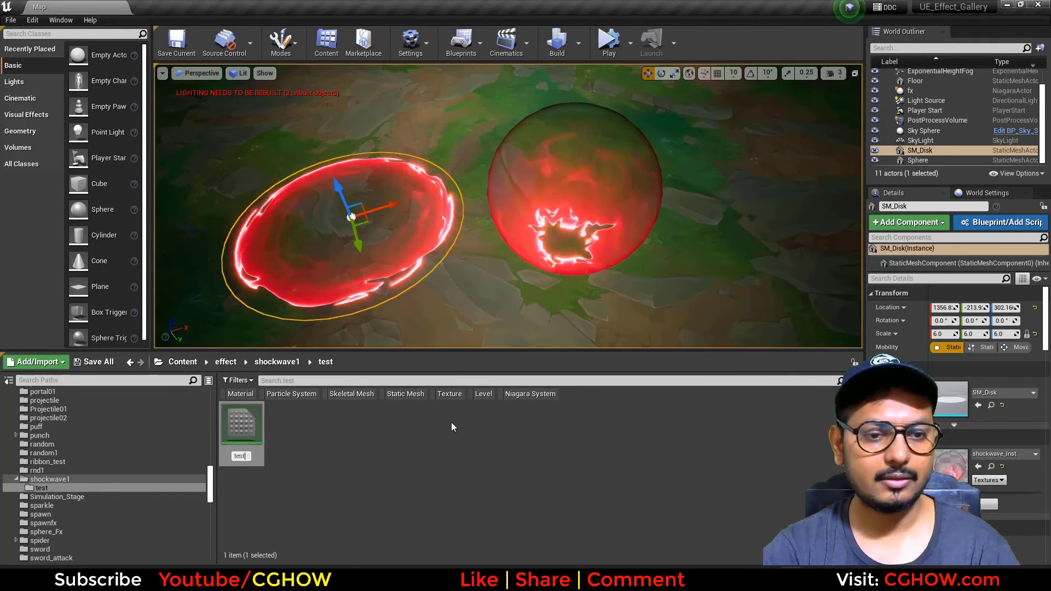
key("Return")
key("Return")
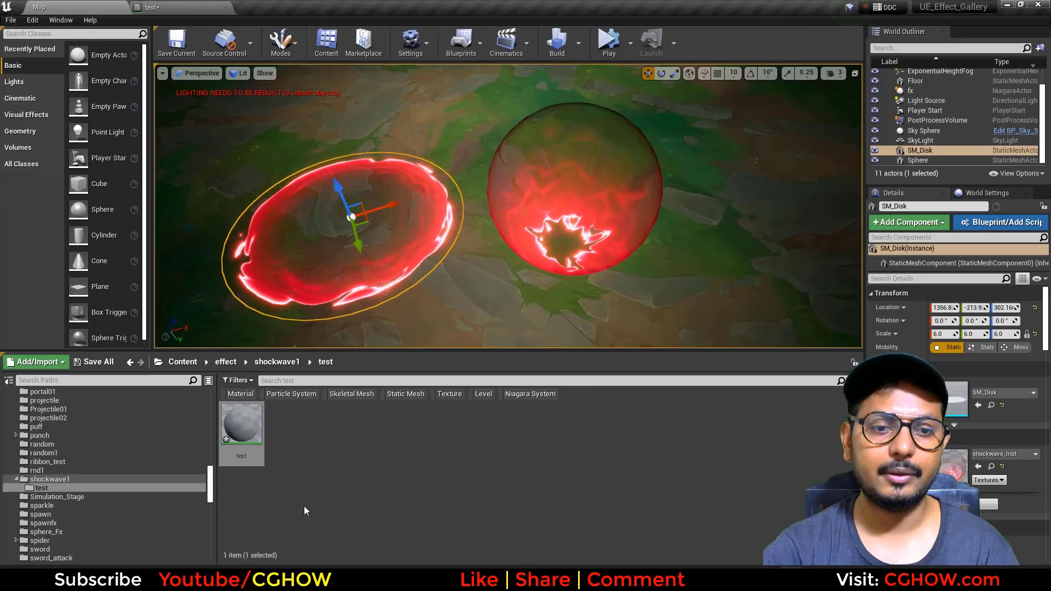
Step: Create a material instance from the test material, keeping its suggested name
right_click(250, 433)
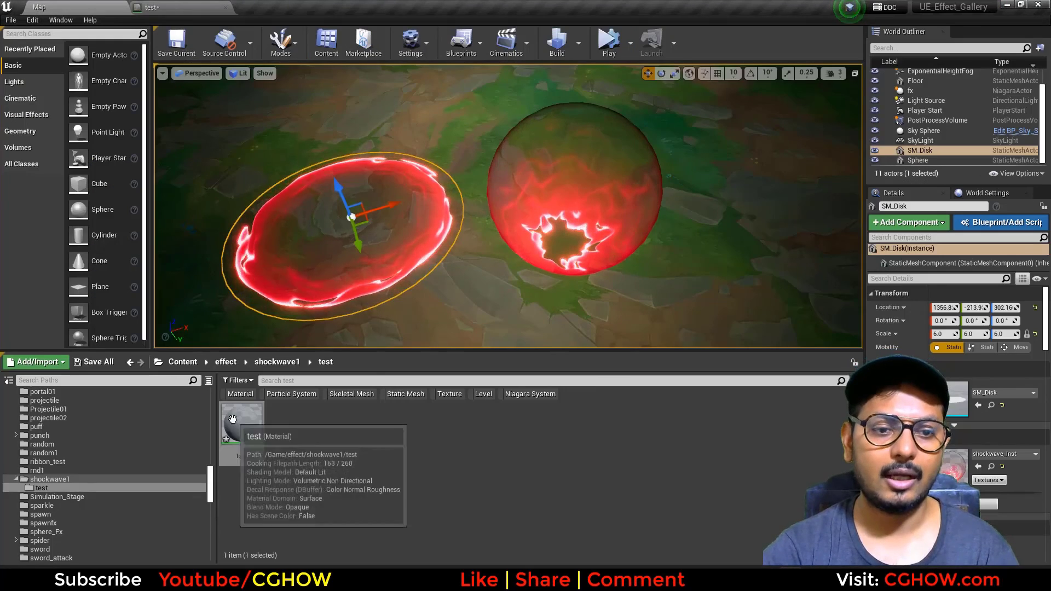
left_click(292, 146)
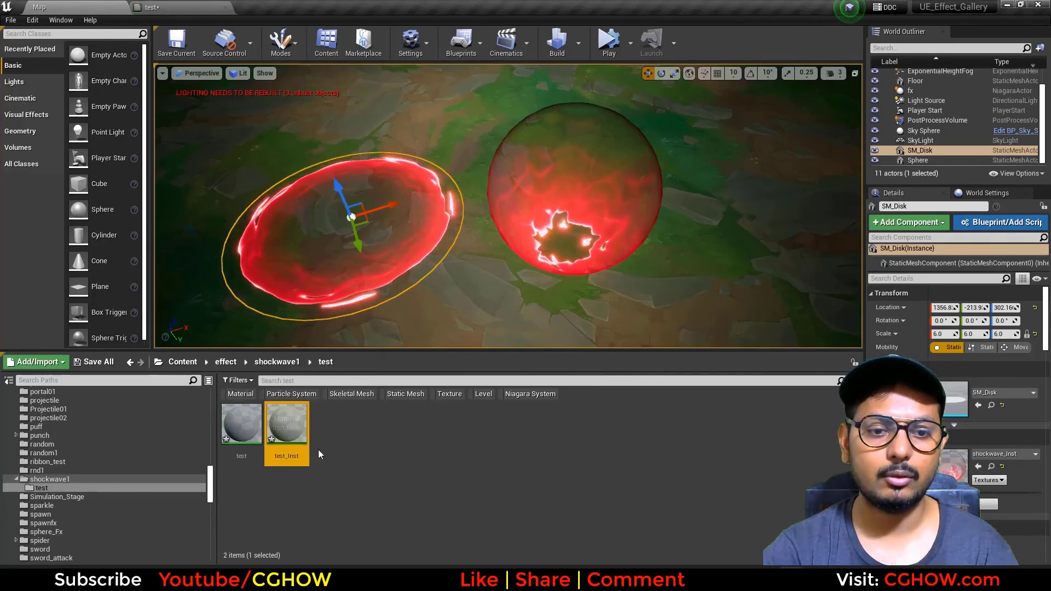
key("Return")
Step: Assign the test_Inst material instance to the SM_Disk actor and to the Sphere actor in place of shockwave_Inst
left_click_drag(296, 438, 955, 465)
left_click(538, 209)
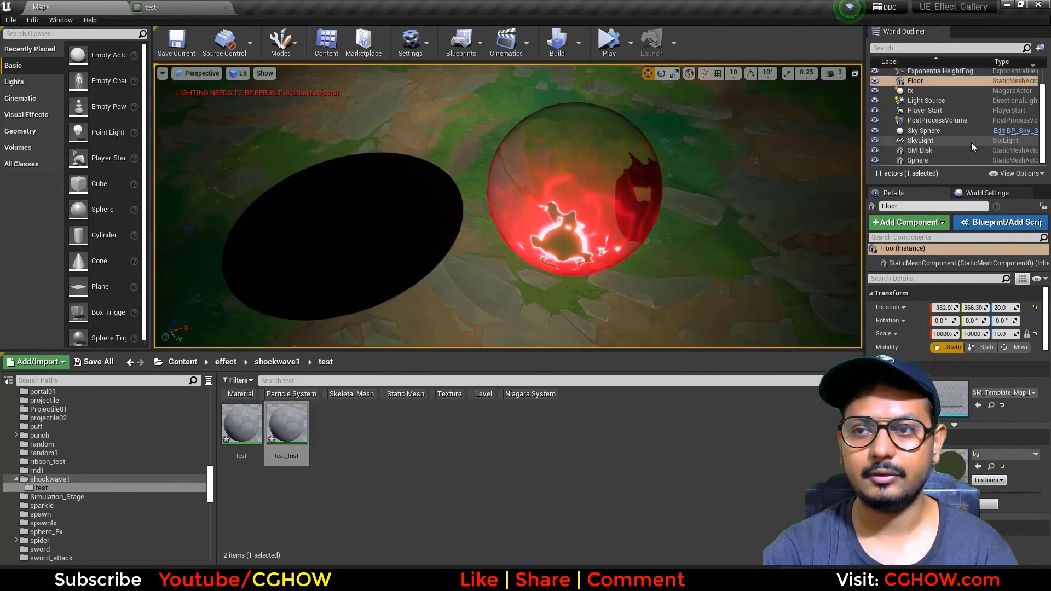
left_click(925, 153)
left_click(925, 160)
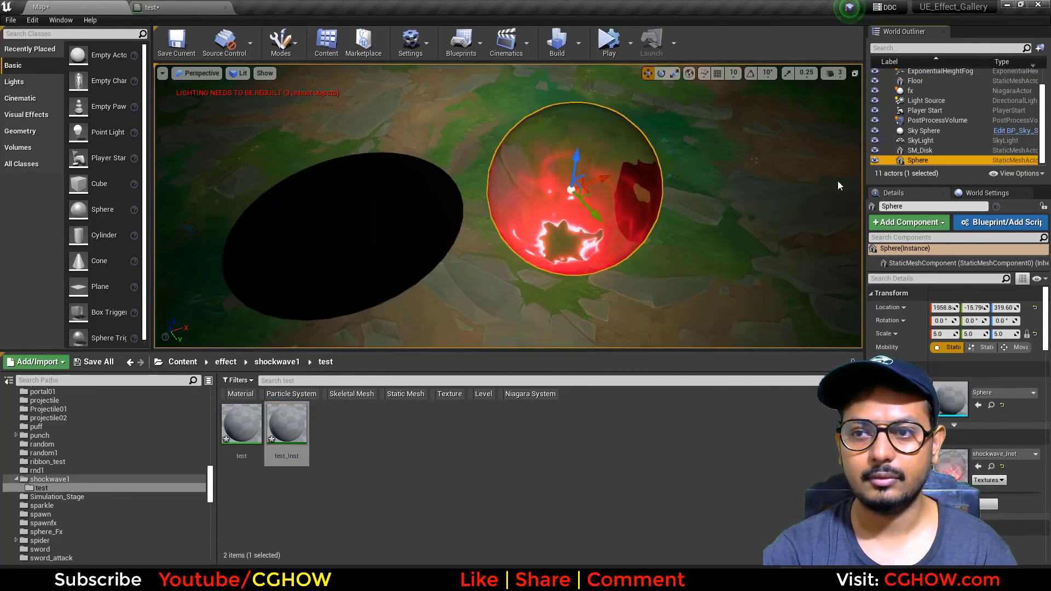
left_click_drag(286, 425, 940, 462)
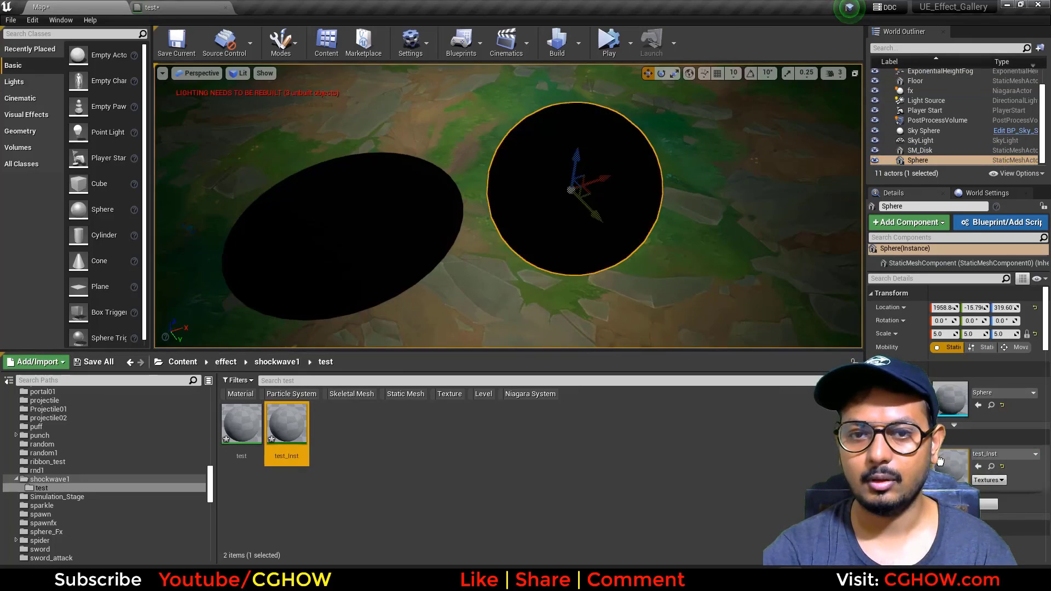